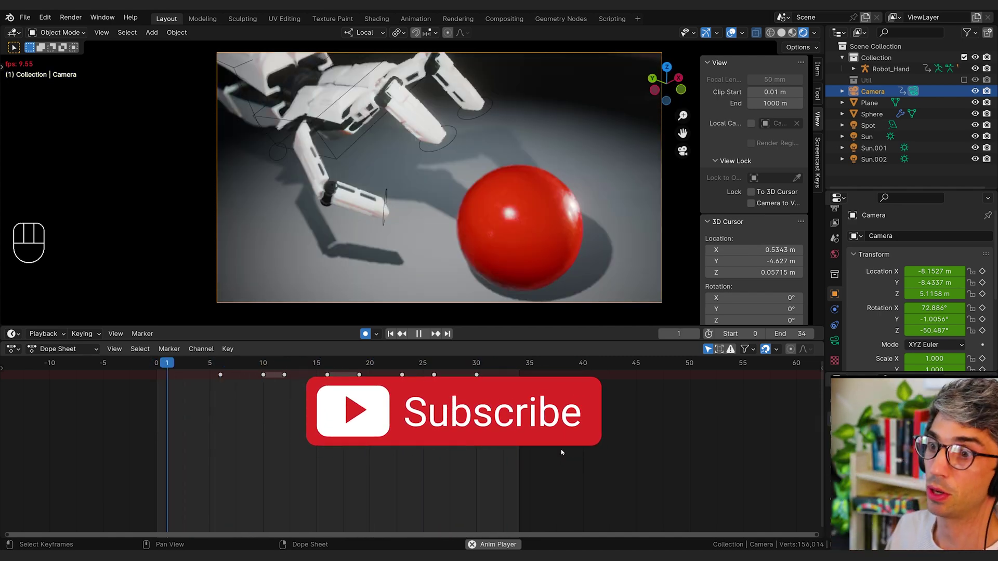
# Step: Stop the robot-hand animation on frame 4, with the fingers wrapped around the red ball
pyautogui.press('space')
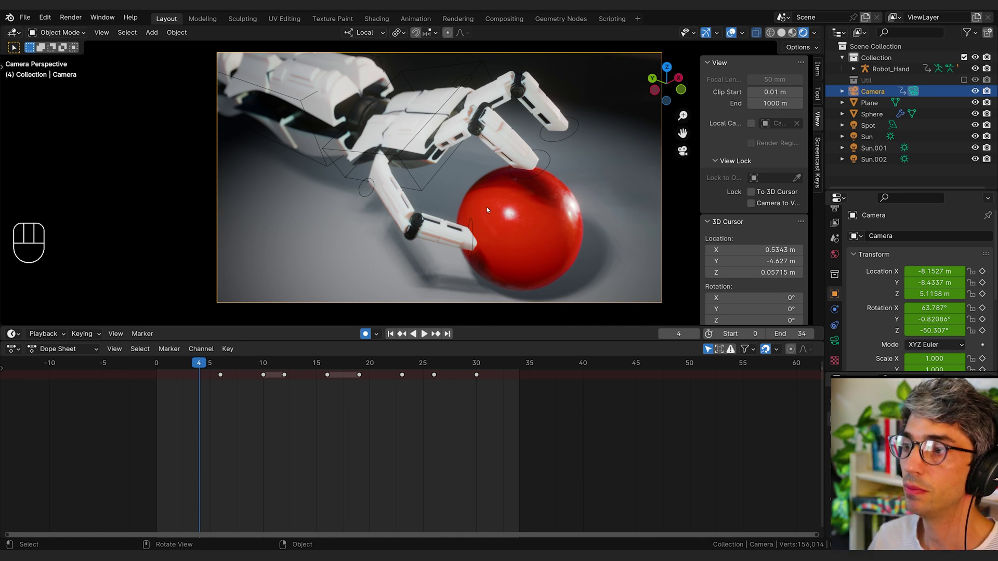
# Step: Put the Robot_Hand rig into Pose Mode and select its hand bone to list its keyframes
pyautogui.click(429, 187)
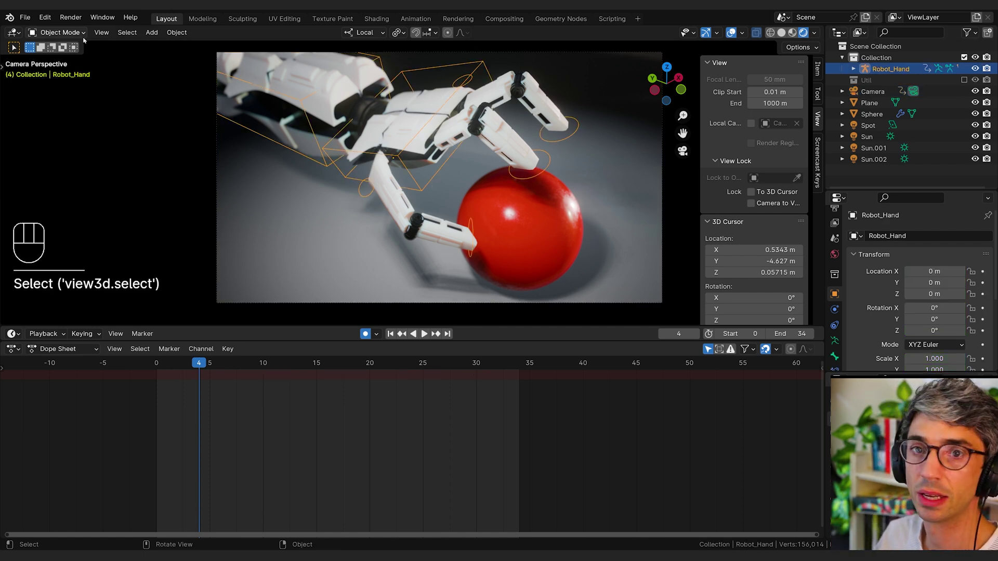
pyautogui.click(57, 32)
pyautogui.click(62, 72)
pyautogui.click(408, 234)
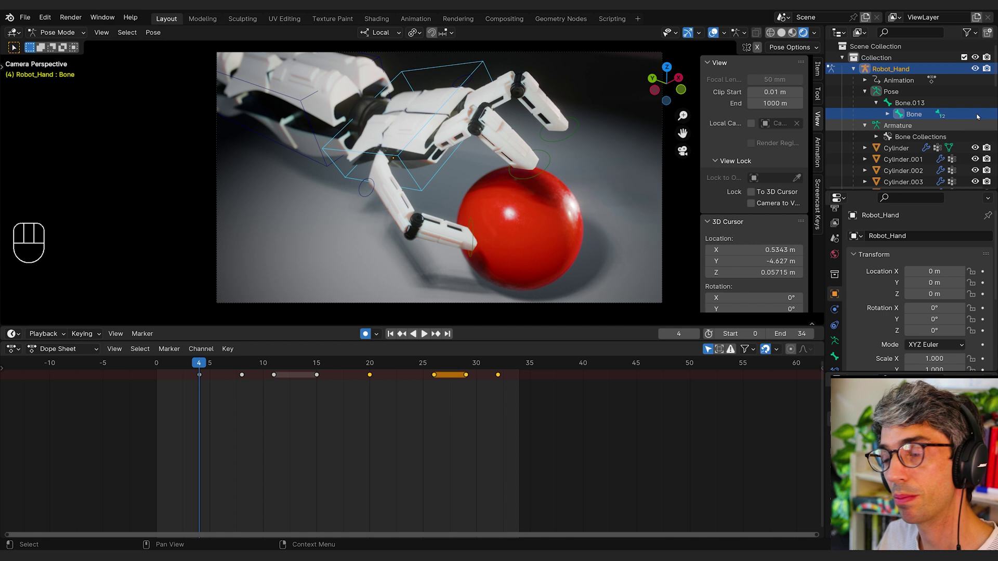
# Step: Return to Object Mode, select the red sphere and show its object constraints
pyautogui.click(56, 32)
pyautogui.click(57, 45)
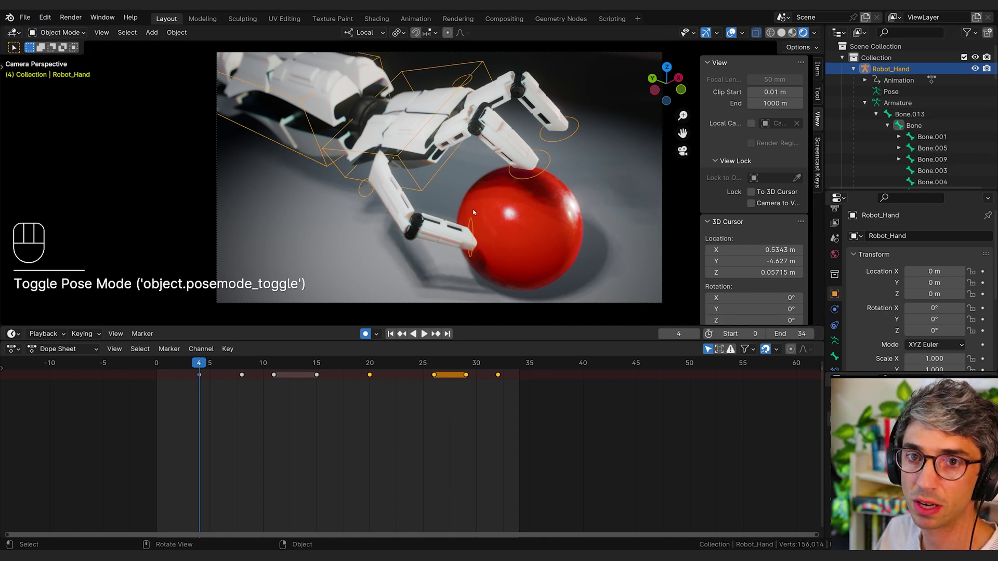
pyautogui.click(520, 229)
pyautogui.scroll(-3, 833, 281)
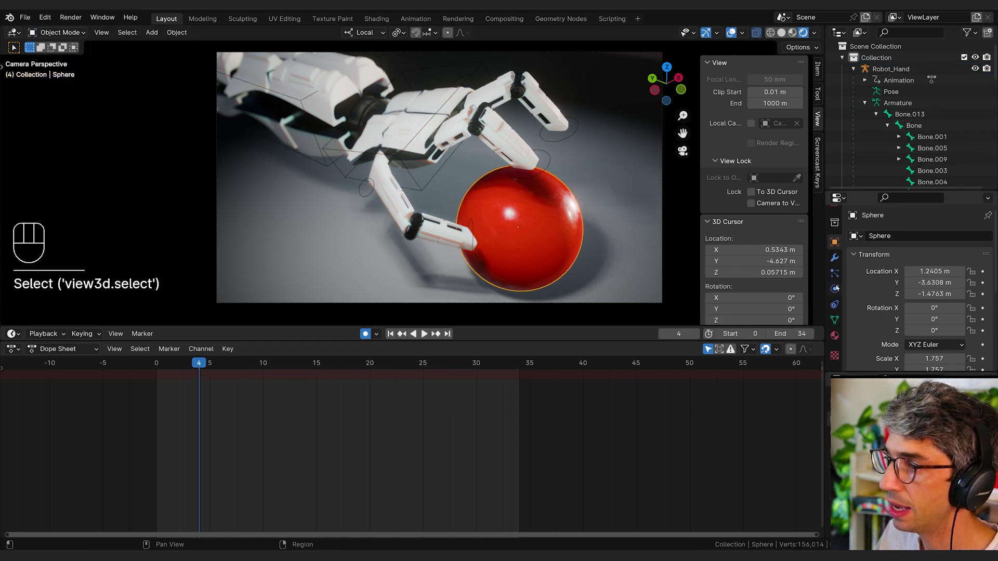
pyautogui.click(834, 304)
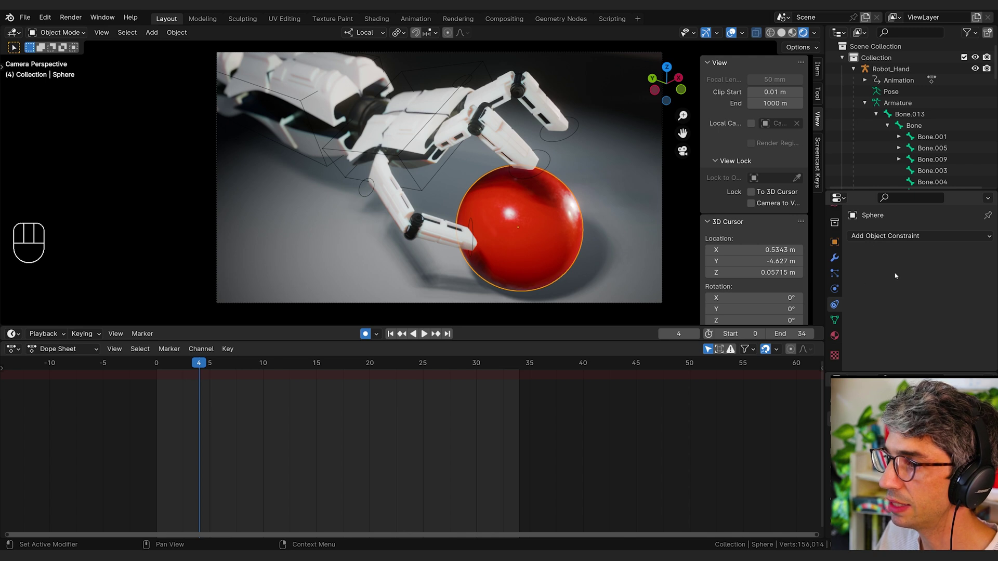
# Step: Add a Child Of constraint to the sphere targeting Robot_Hand's bone 'Bone'
pyautogui.click(893, 237)
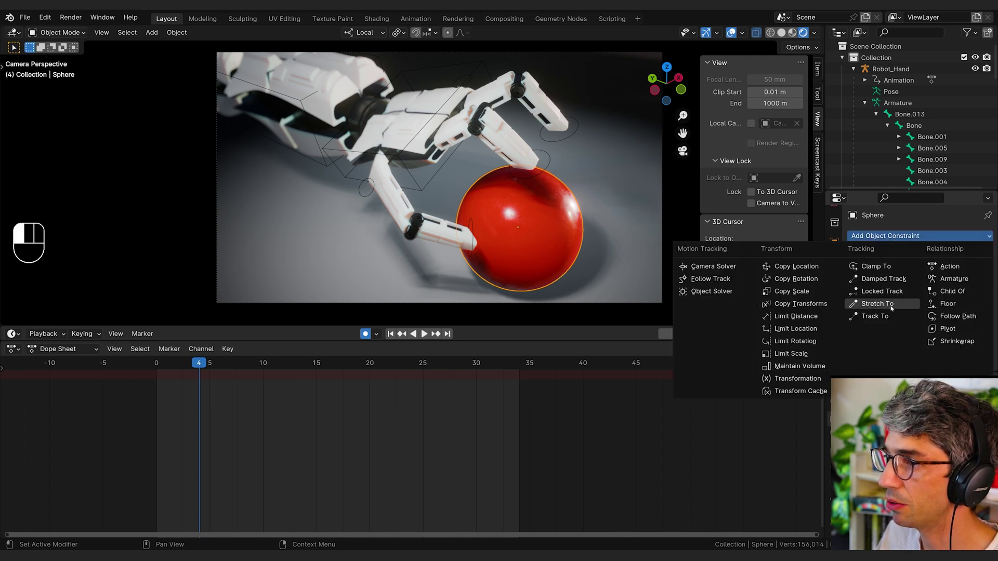
pyautogui.click(958, 291)
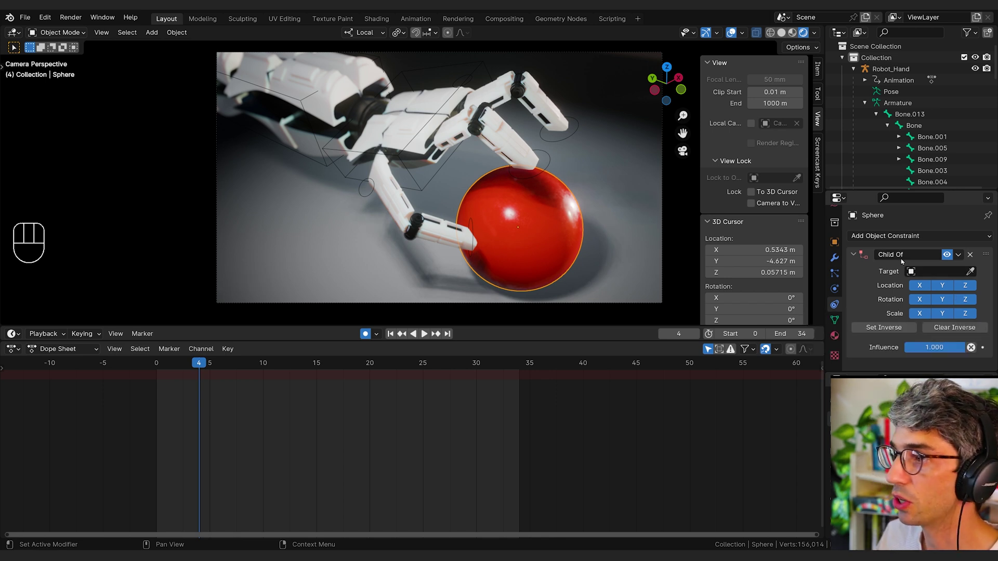
pyautogui.click(975, 276)
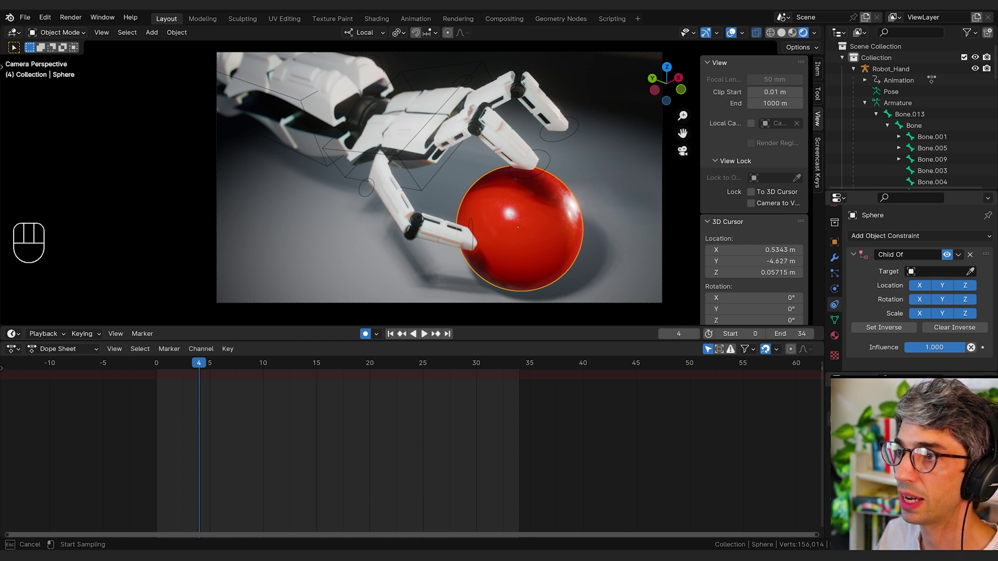
pyautogui.click(432, 179)
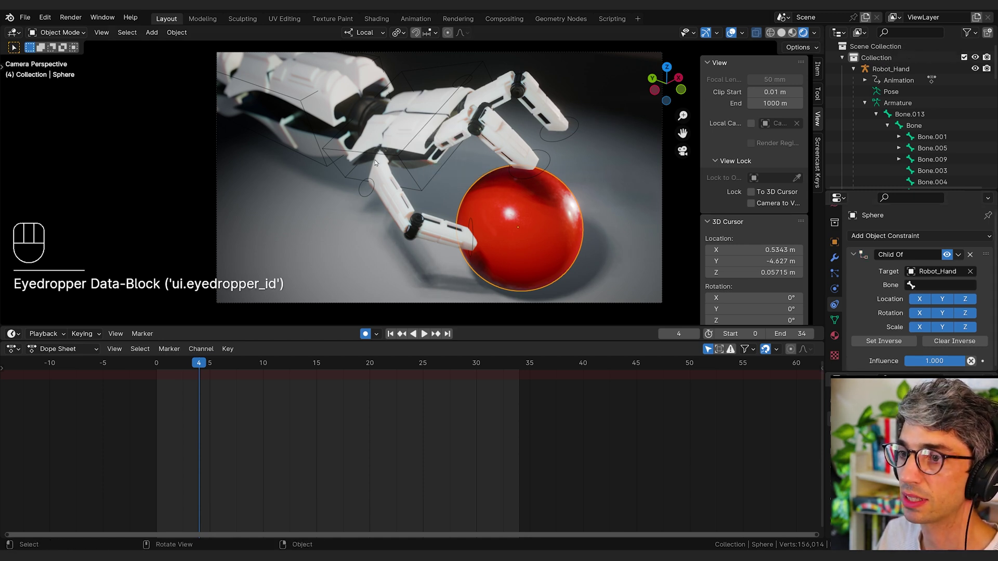
pyautogui.click(929, 287)
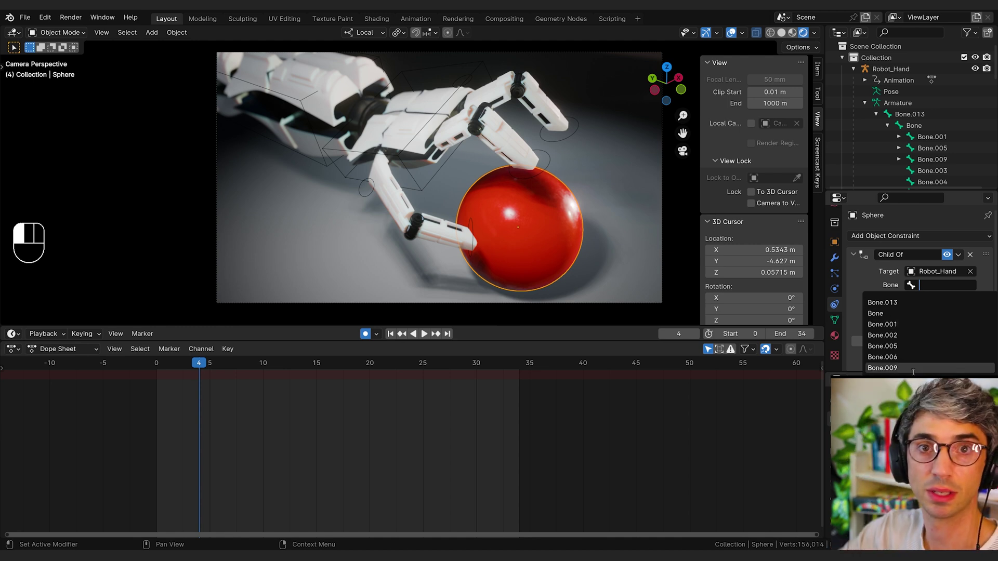
pyautogui.click(884, 314)
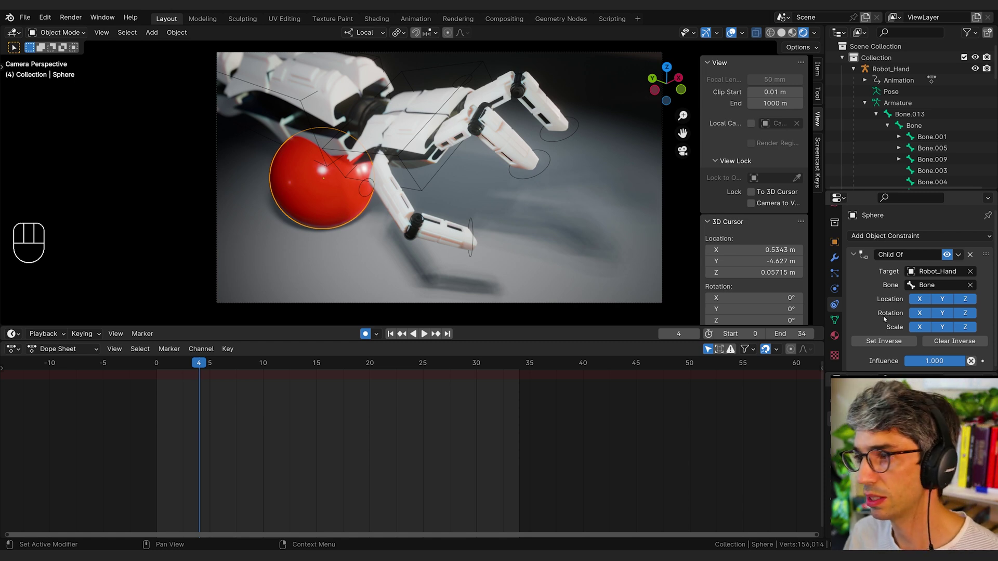
# Step: Play and scrub the animation to watch the sphere follow the hand, stopping on frame 5
pyautogui.press('space')
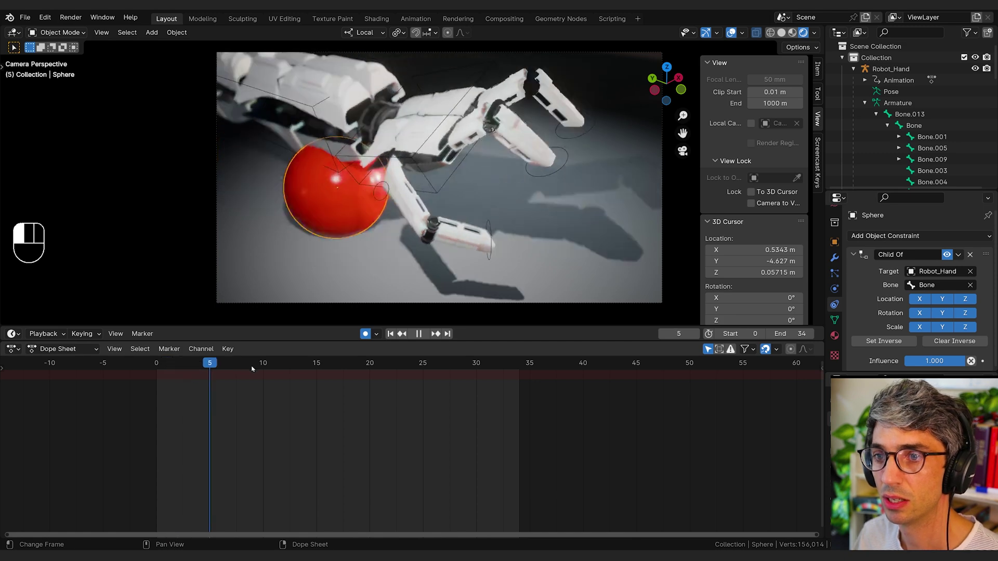
pyautogui.moveTo(437, 378); pyautogui.dragTo(215, 394)
pyautogui.press('space')
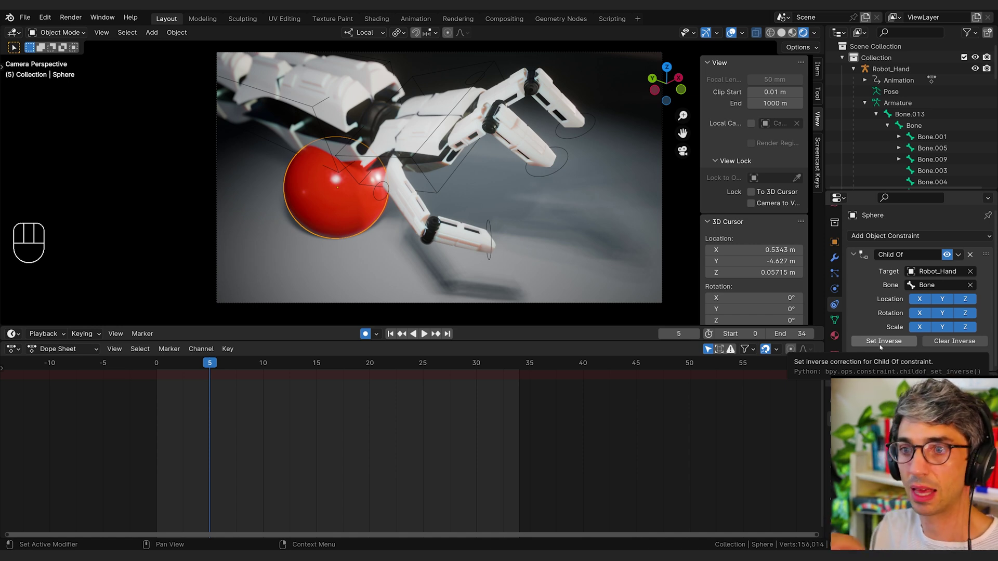
pyautogui.click(883, 342)
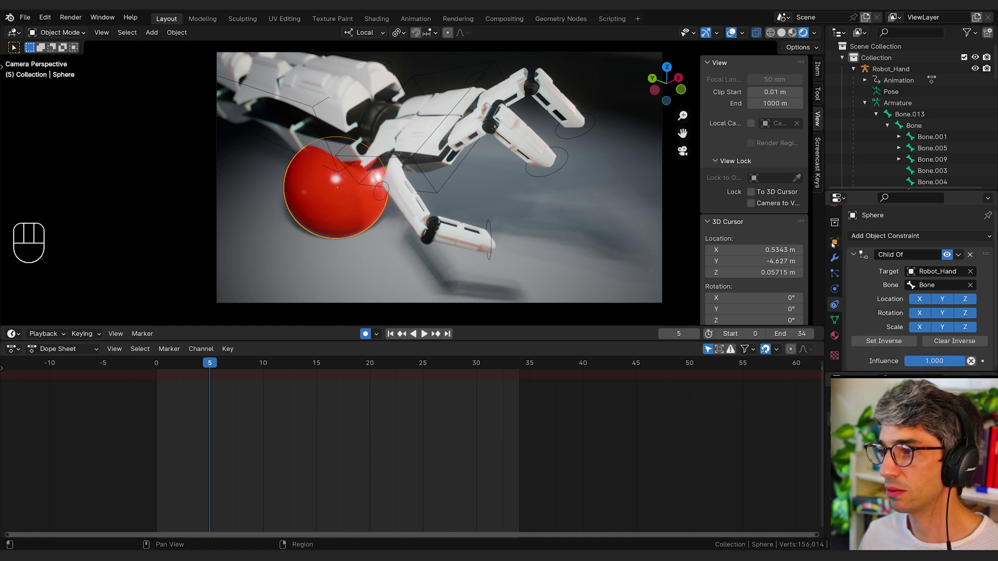
pyautogui.click(835, 242)
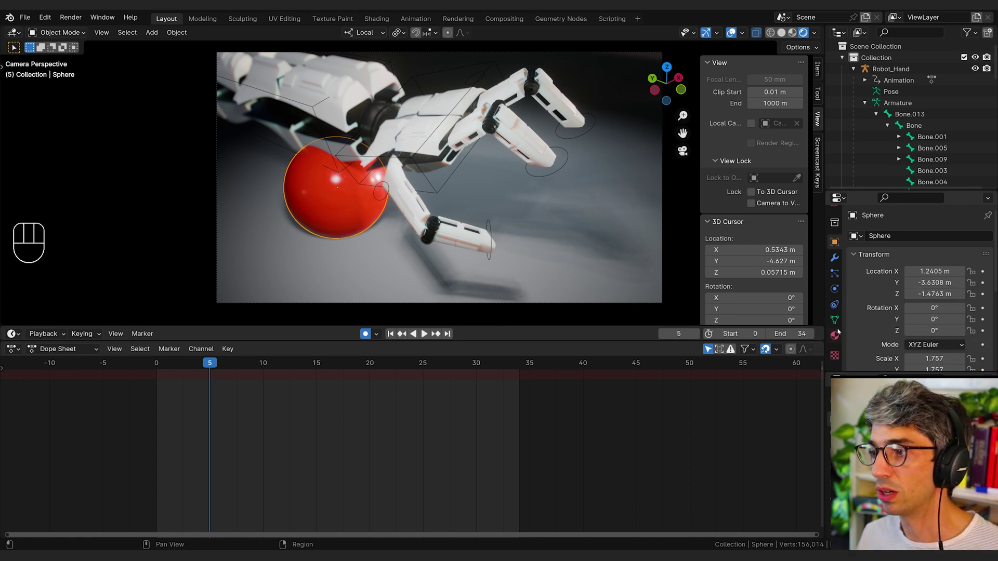
pyautogui.click(835, 305)
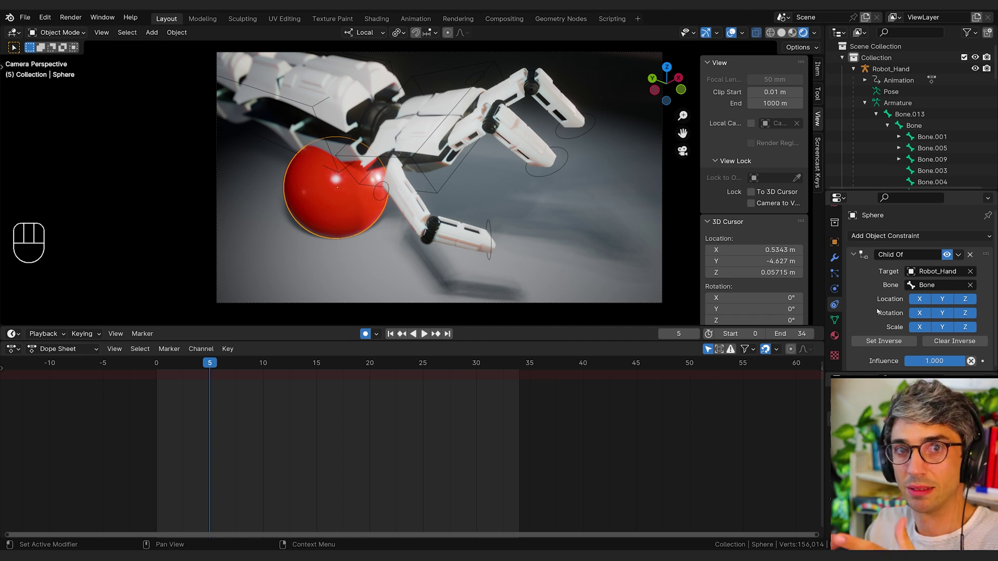
pyautogui.click(834, 242)
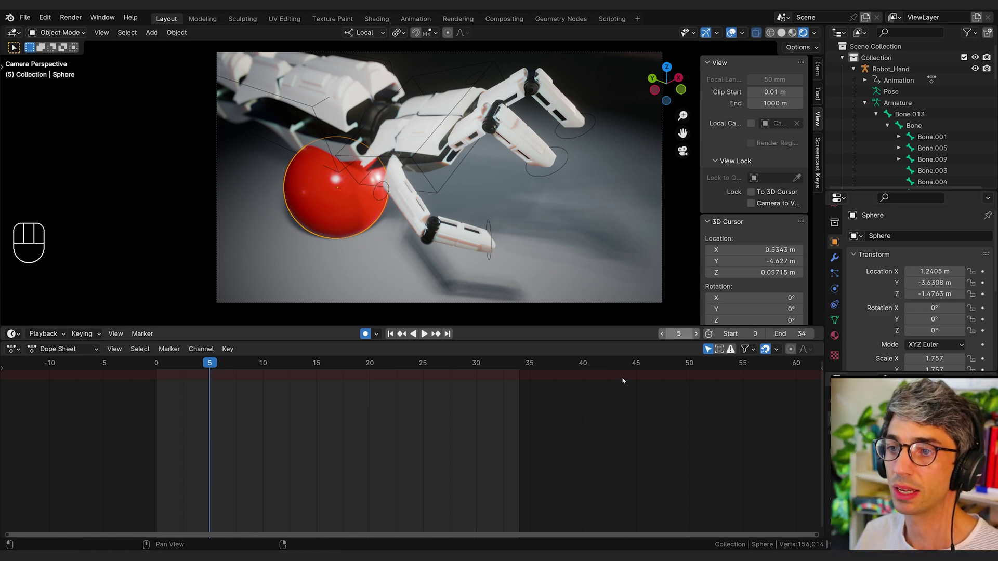
pyautogui.click(835, 258)
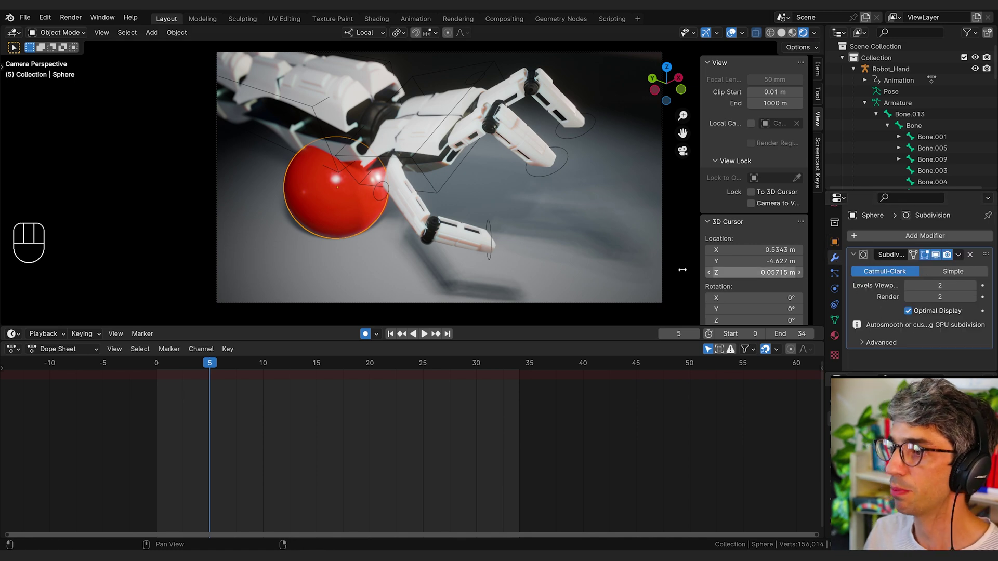
pyautogui.click(835, 305)
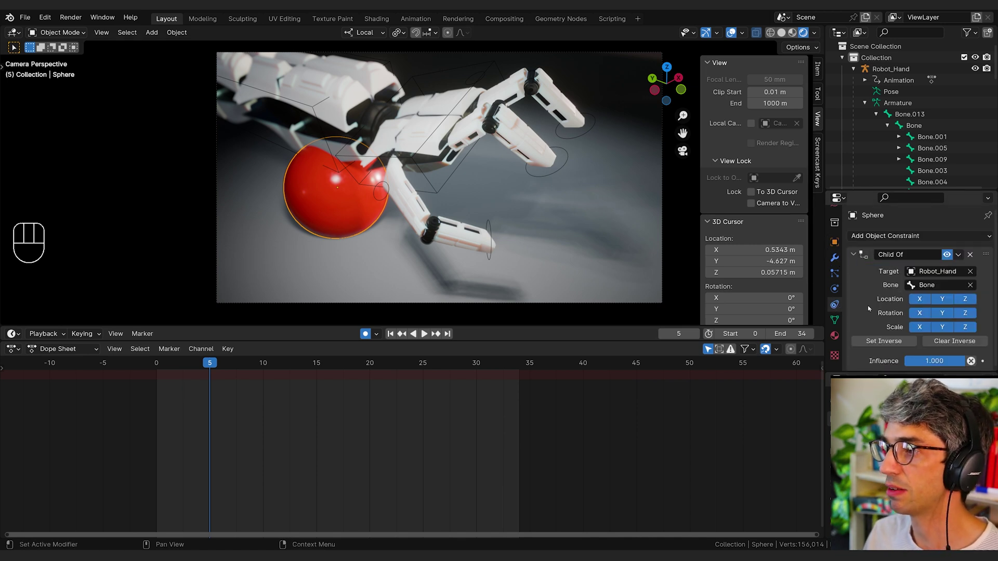
# Step: Apply Set Inverse, preview the grab, then undo to strip the Child Of constraint
pyautogui.click(884, 341)
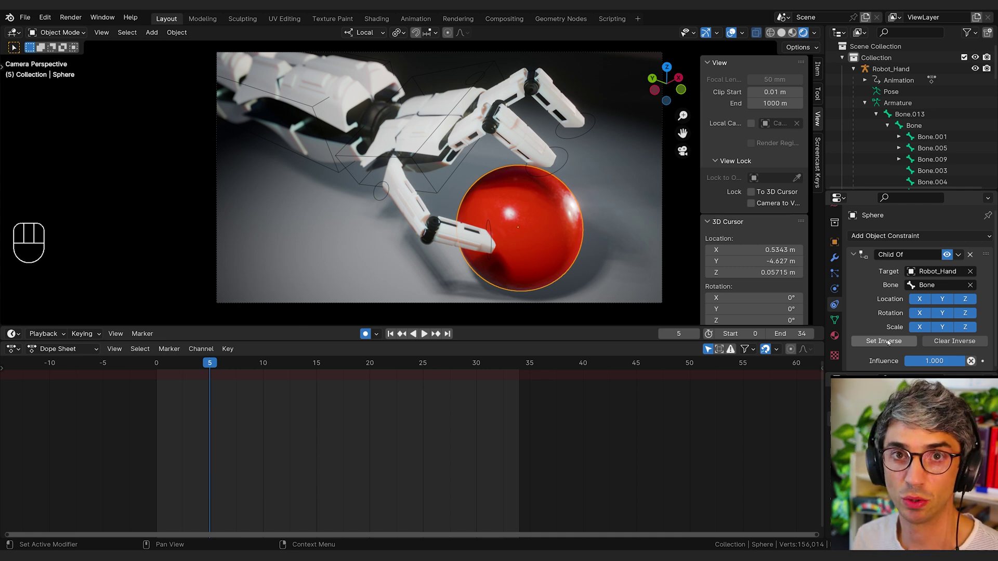
pyautogui.press('space')
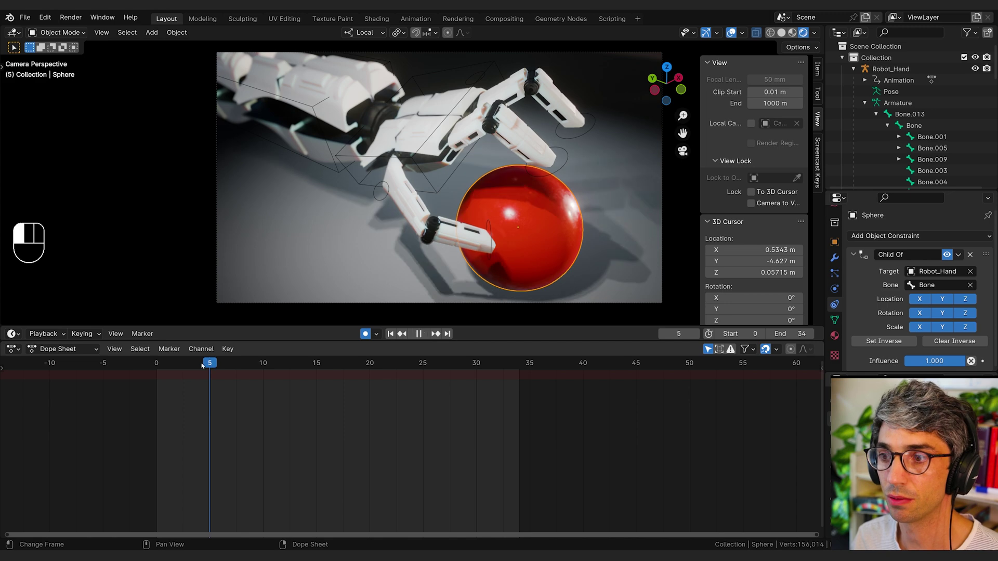
pyautogui.moveTo(394, 377); pyautogui.dragTo(196, 370)
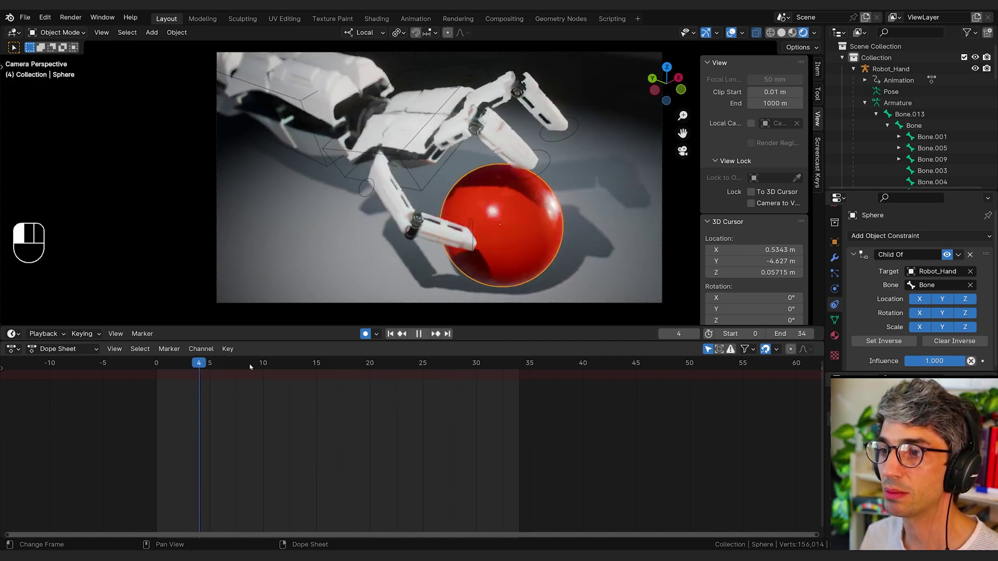
pyautogui.hotkey('ctrl', 'z')
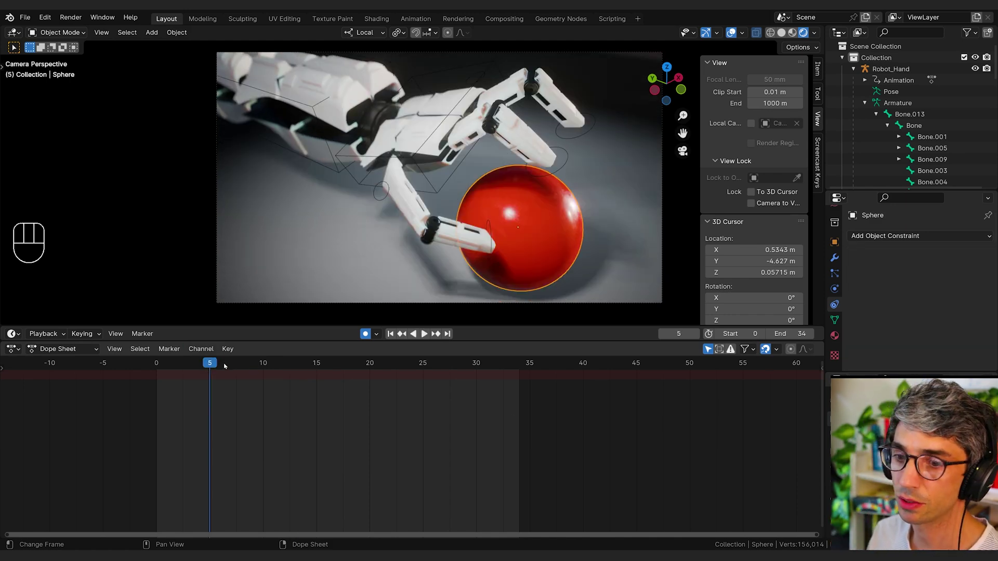
# Step: Scrub and play the hand's closing motion, leaving the playhead on frame 13
pyautogui.moveTo(225, 367); pyautogui.dragTo(287, 384)
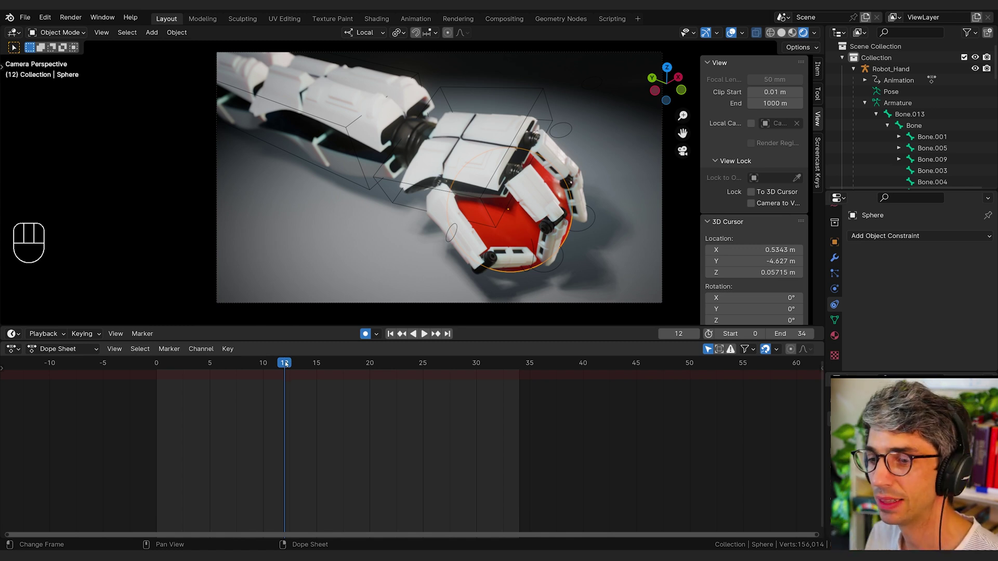
pyautogui.press('space')
pyautogui.moveTo(305, 366)
pyautogui.mouseDown()
pyautogui.moveTo(284, 369)
pyautogui.moveTo(294, 371)
pyautogui.mouseUp()
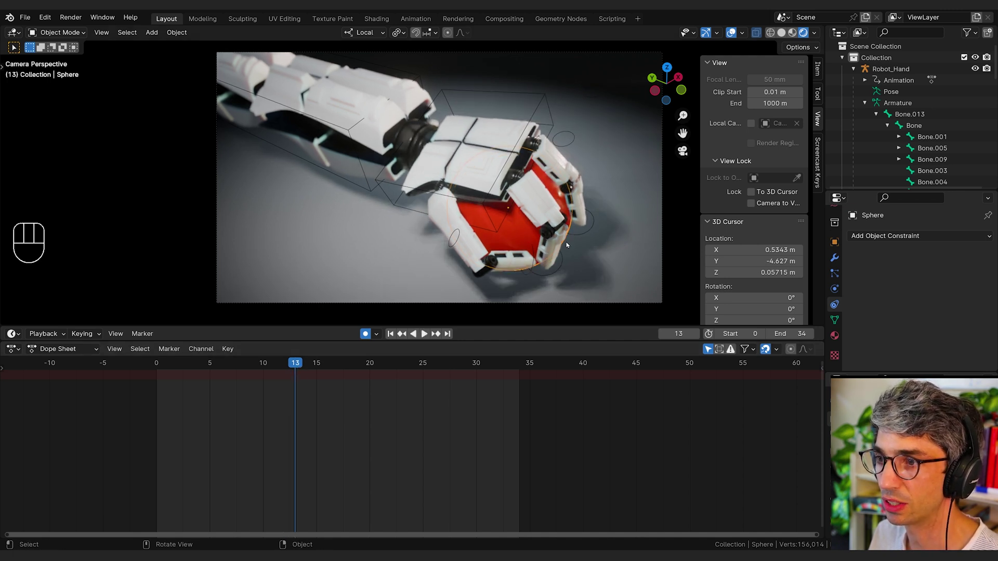
pyautogui.press('space')
pyautogui.click(300, 366)
pyautogui.moveTo(300, 367)
pyautogui.mouseDown()
pyautogui.moveTo(325, 371)
pyautogui.moveTo(295, 371)
pyautogui.mouseUp()
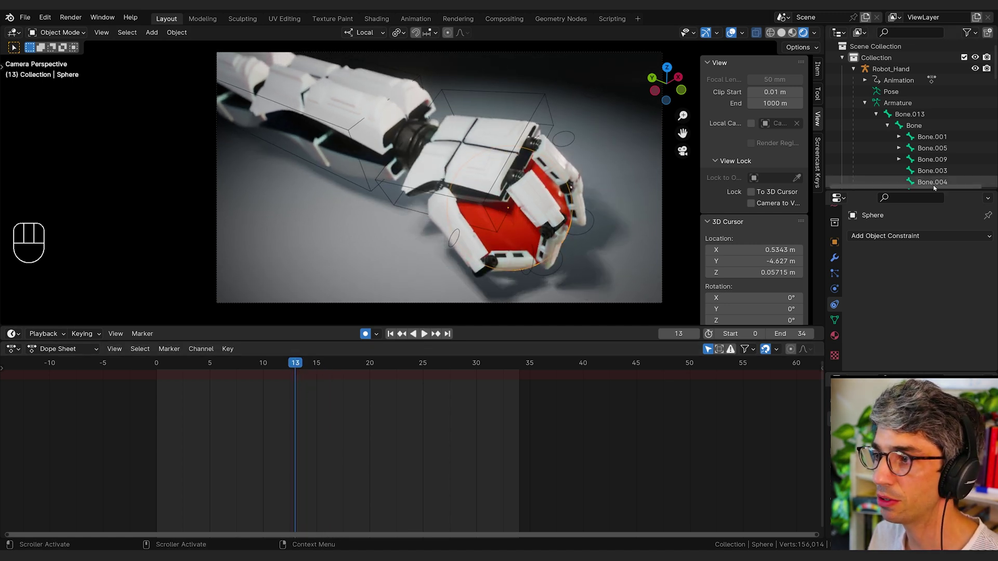
# Step: Re-add a Child Of constraint on Robot_Hand's 'Bone' with Set Inverse, then scrub to frame 25
pyautogui.click(888, 237)
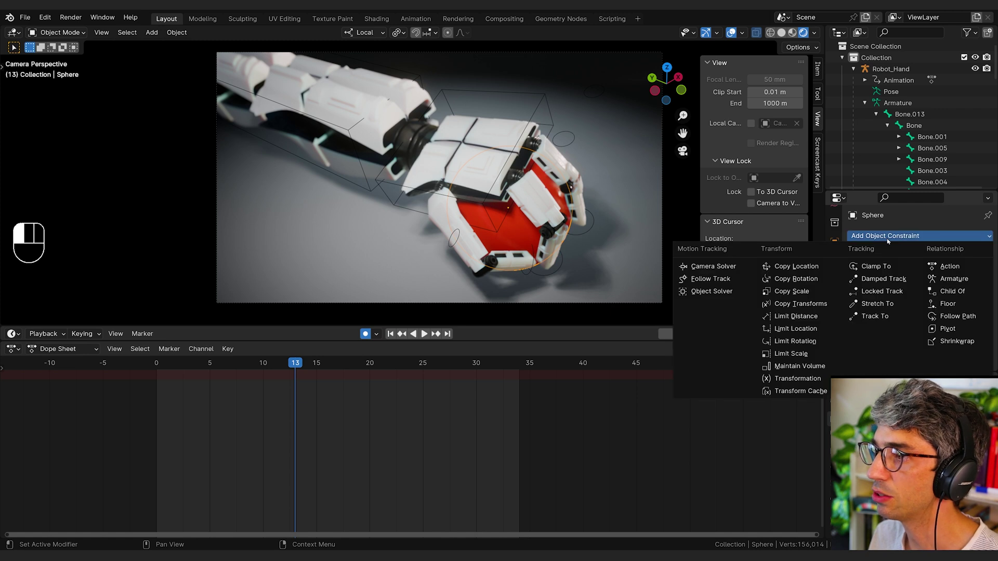
pyautogui.click(951, 288)
pyautogui.click(972, 274)
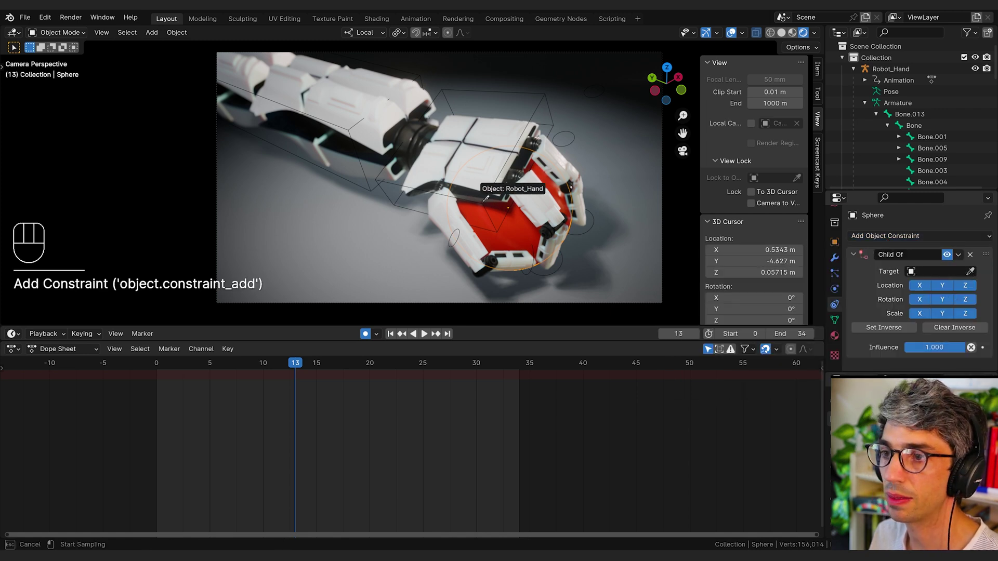
pyautogui.click(513, 189)
pyautogui.click(936, 285)
pyautogui.click(918, 314)
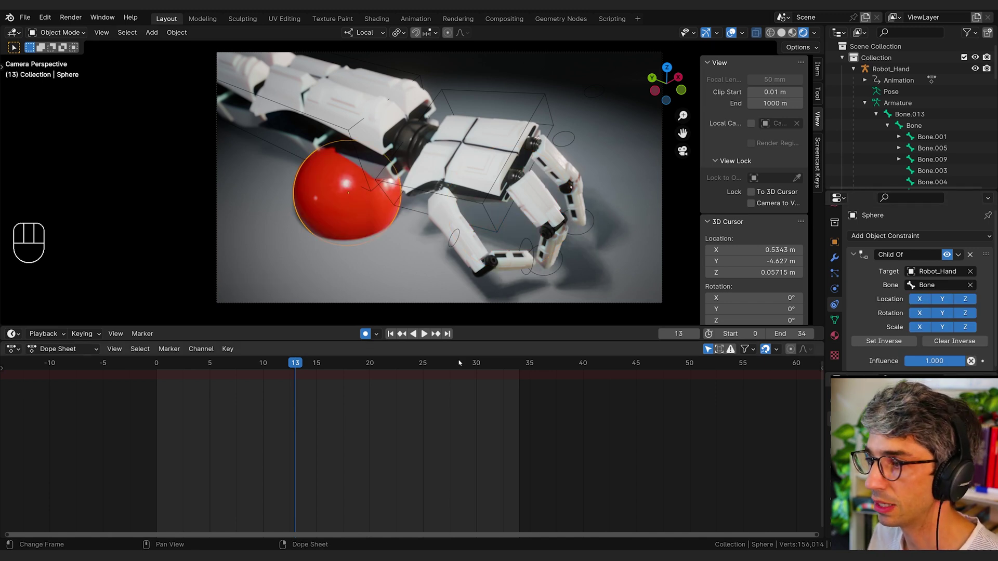
pyautogui.click(887, 342)
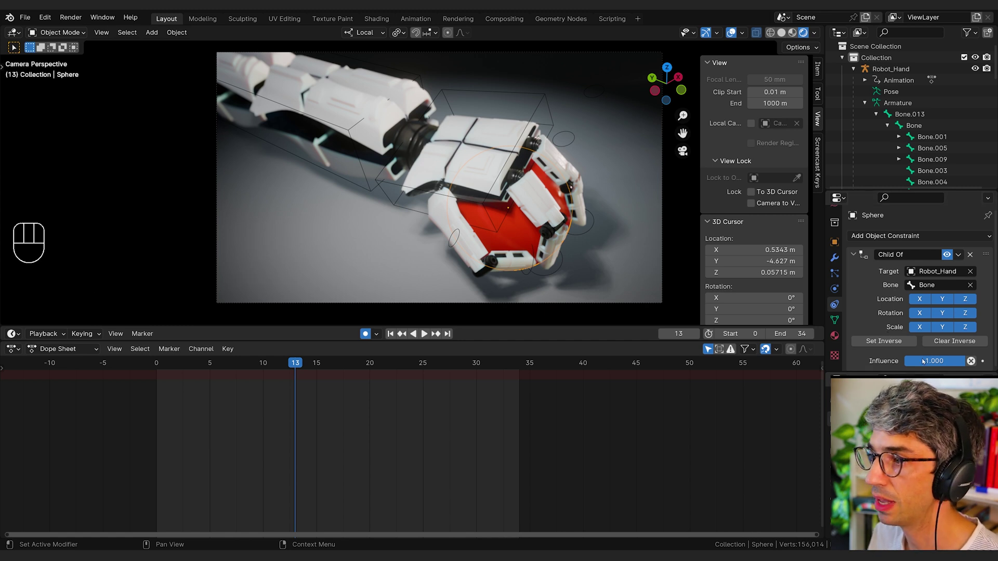
pyautogui.click(300, 366)
pyautogui.moveTo(300, 366)
pyautogui.mouseDown()
pyautogui.moveTo(468, 354)
pyautogui.moveTo(128, 361)
pyautogui.moveTo(316, 372)
pyautogui.moveTo(294, 375)
pyautogui.mouseUp()
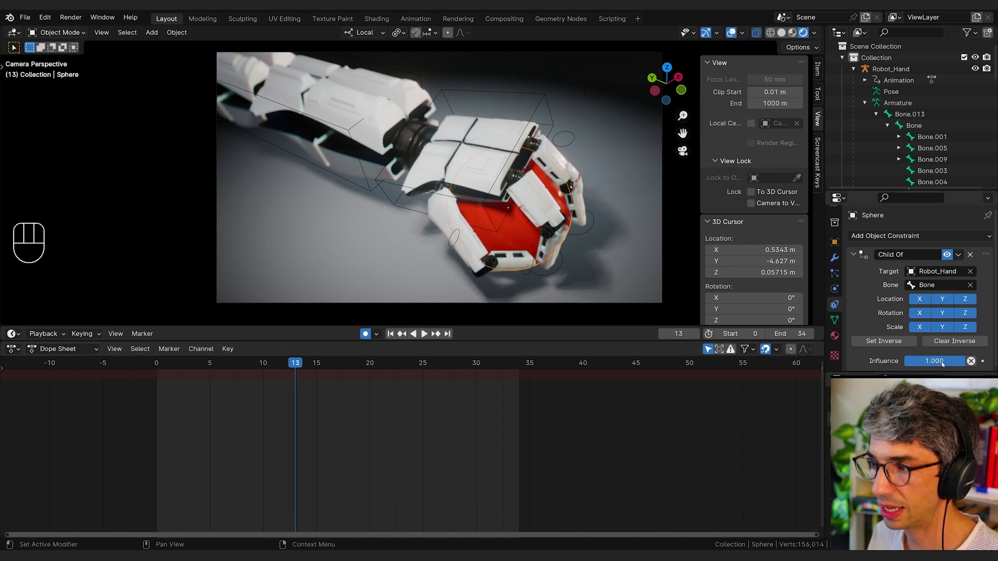
# Step: Keyframe the Child Of influence at 1 on frame 13 and 0 on frame 12
pyautogui.press('i')
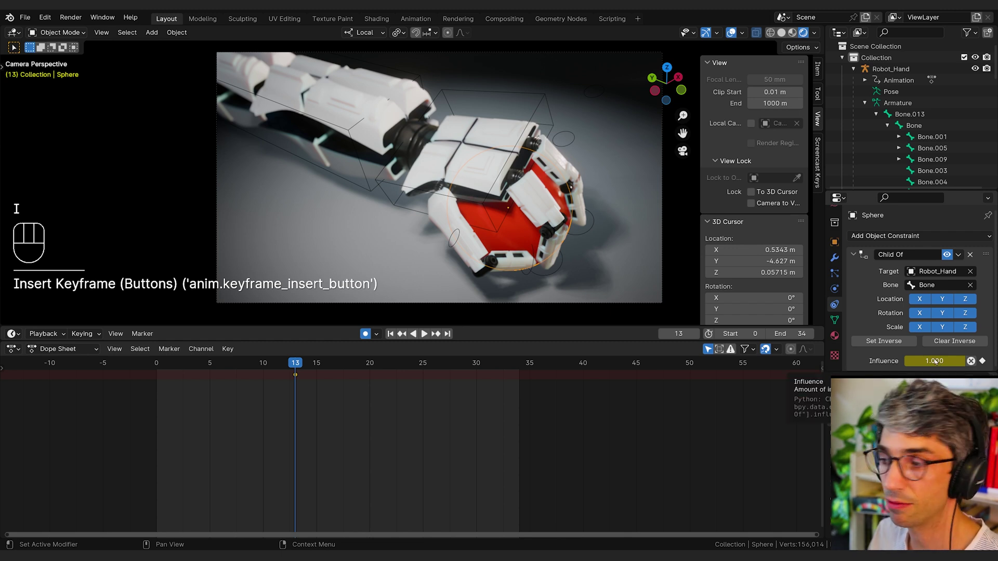
pyautogui.press('Left')
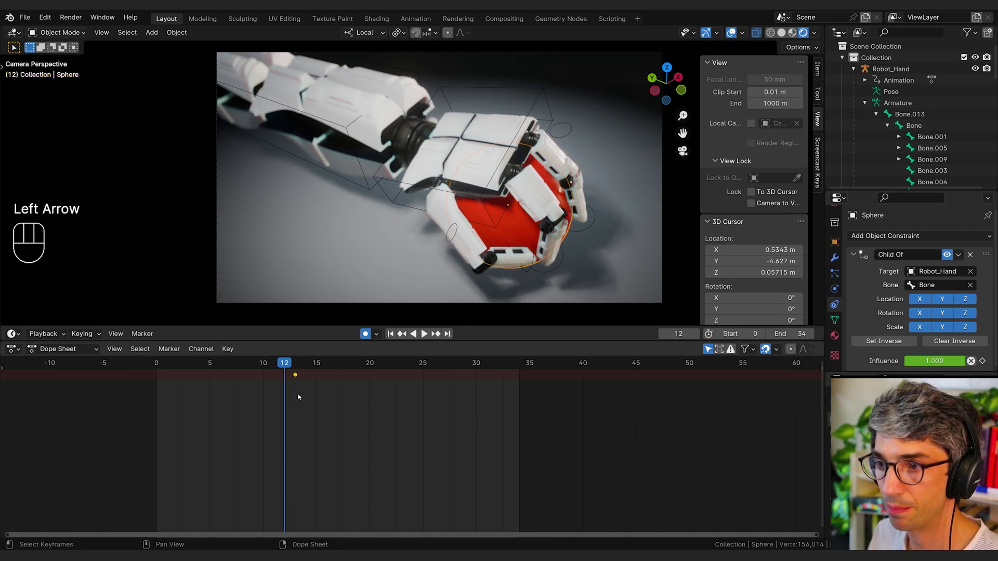
pyautogui.click(931, 360)
pyautogui.write('0')
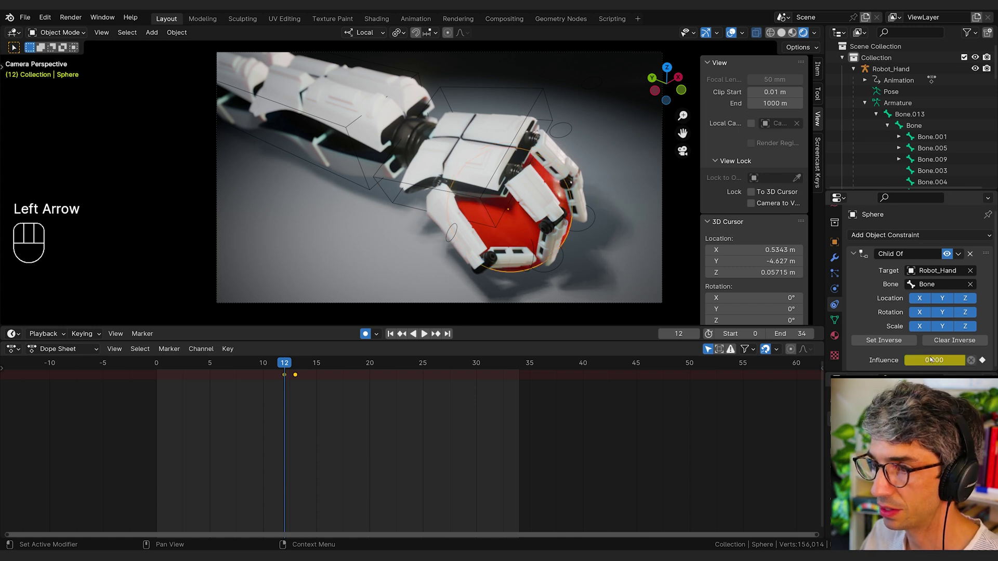
pyautogui.press('Return')
pyautogui.press('i')
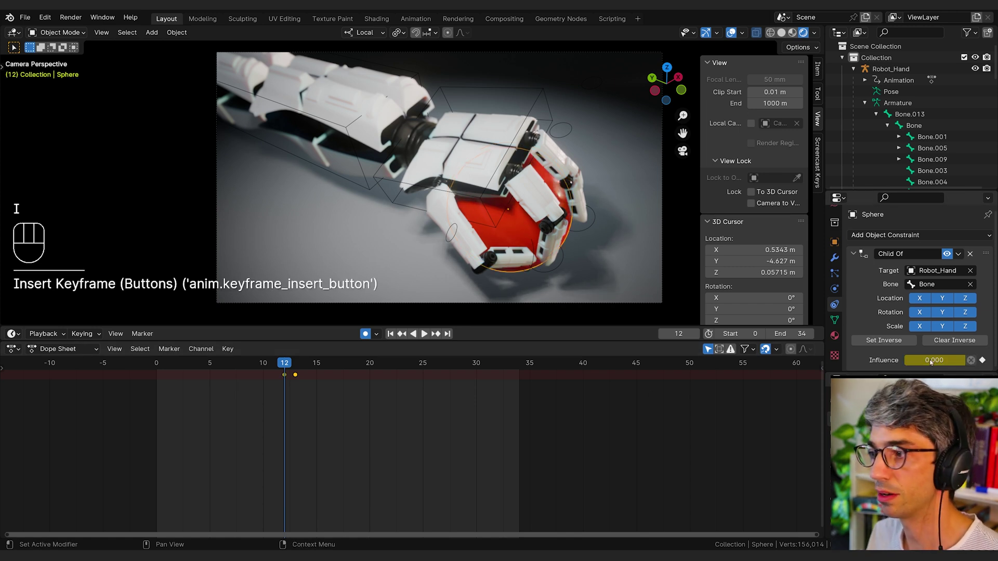
pyautogui.moveTo(289, 390); pyautogui.dragTo(220, 390)
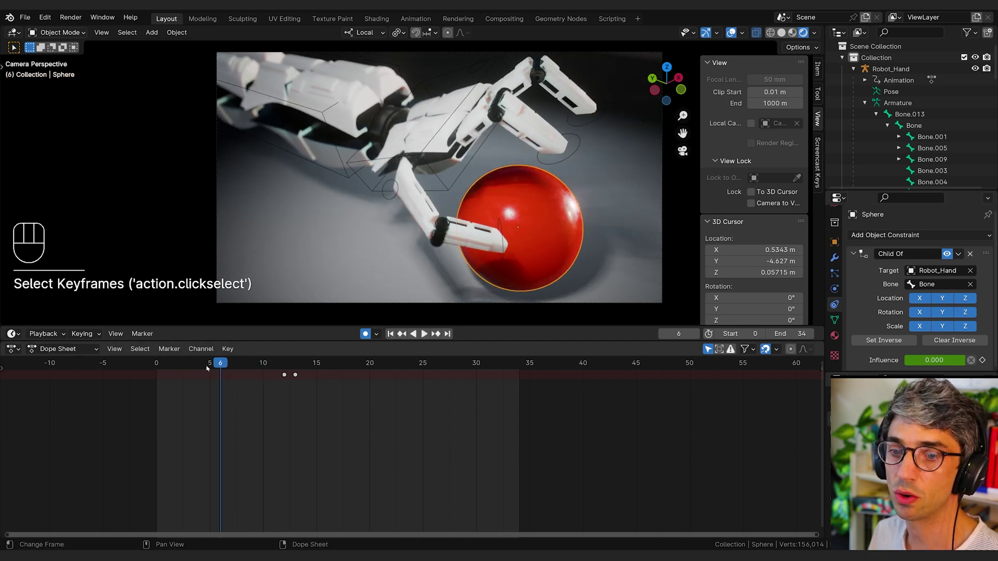
# Step: Play the animation from the start and scrub through the frames where the ball is carried
pyautogui.hotkey('shift', 'Left')
pyautogui.press('space')
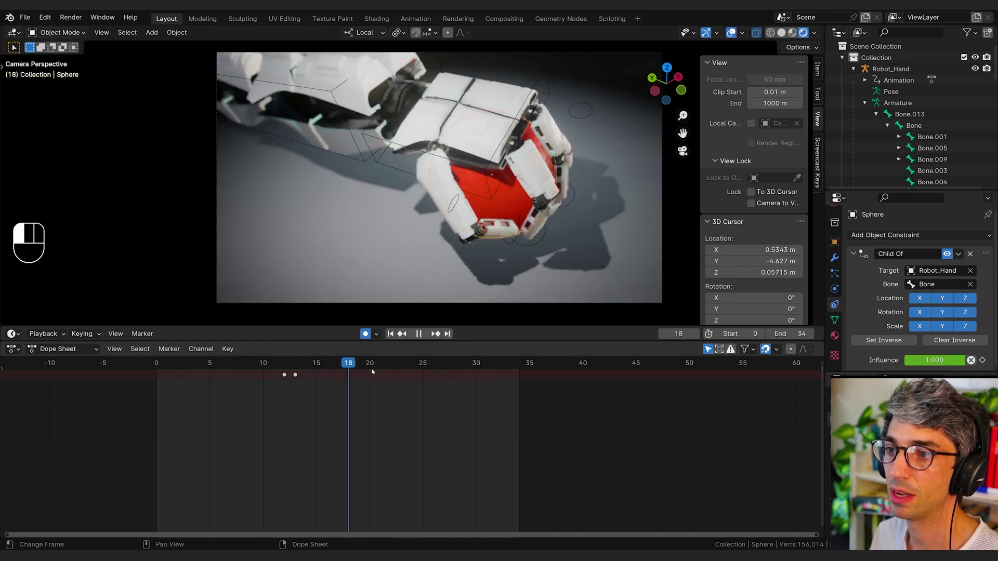
pyautogui.moveTo(372, 371); pyautogui.dragTo(359, 393)
pyautogui.press('space')
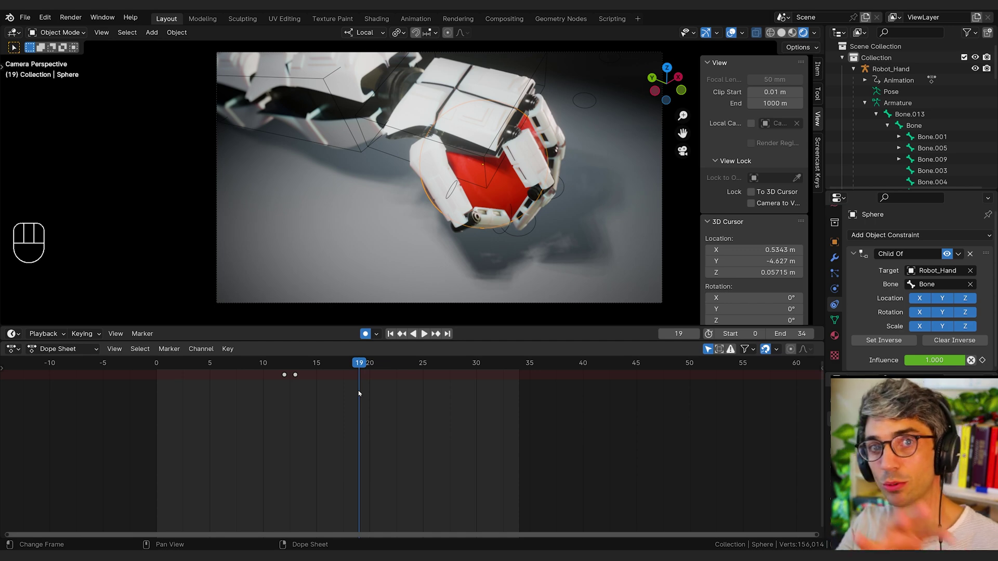
# Step: Keyframe the Child Of influence on frame 30 so the ball stays held
pyautogui.press('space')
pyautogui.press('space')
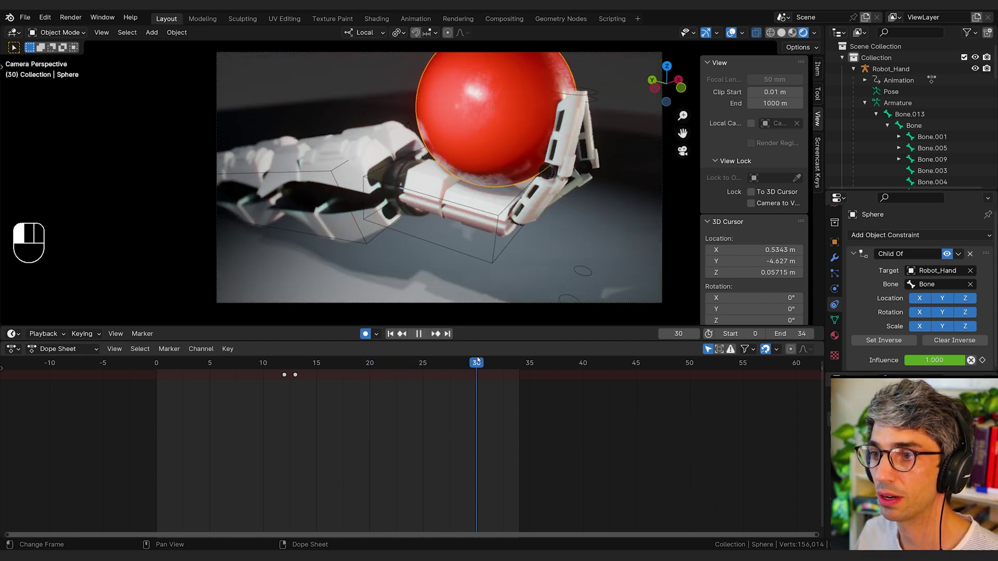
pyautogui.moveTo(934, 360); pyautogui.dragTo(967, 362)
pyautogui.press('i')
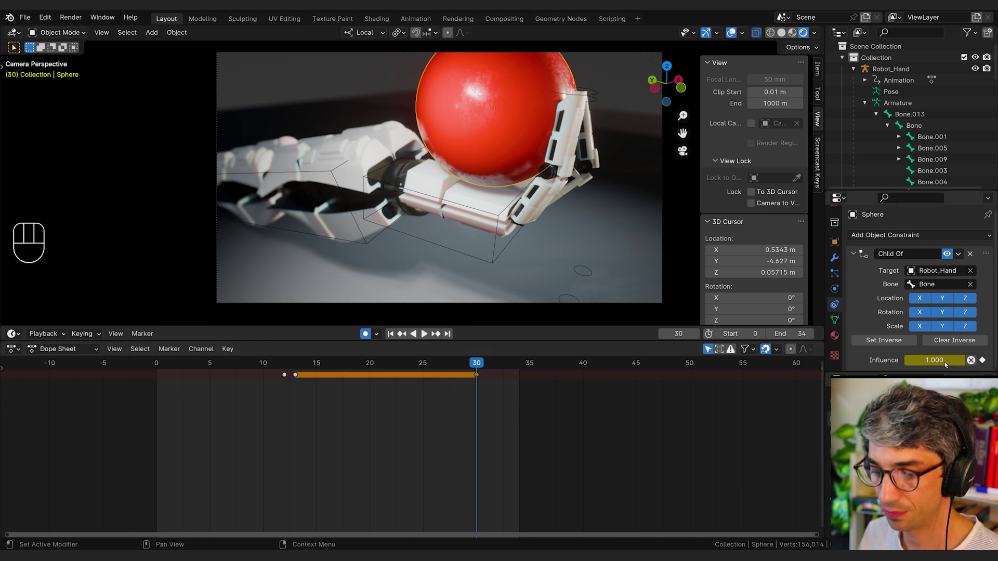
# Step: Key influence 1 on frame 30 and 0 on frame 31, then reveal the Dope Sheet channel names
pyautogui.press('i')
pyautogui.click(480, 365)
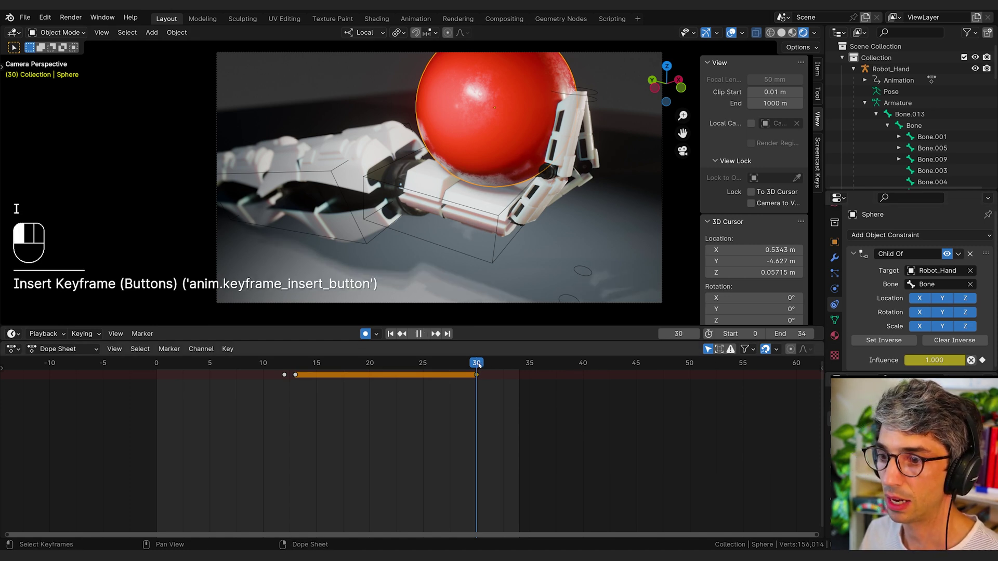
pyautogui.moveTo(483, 366); pyautogui.dragTo(487, 366)
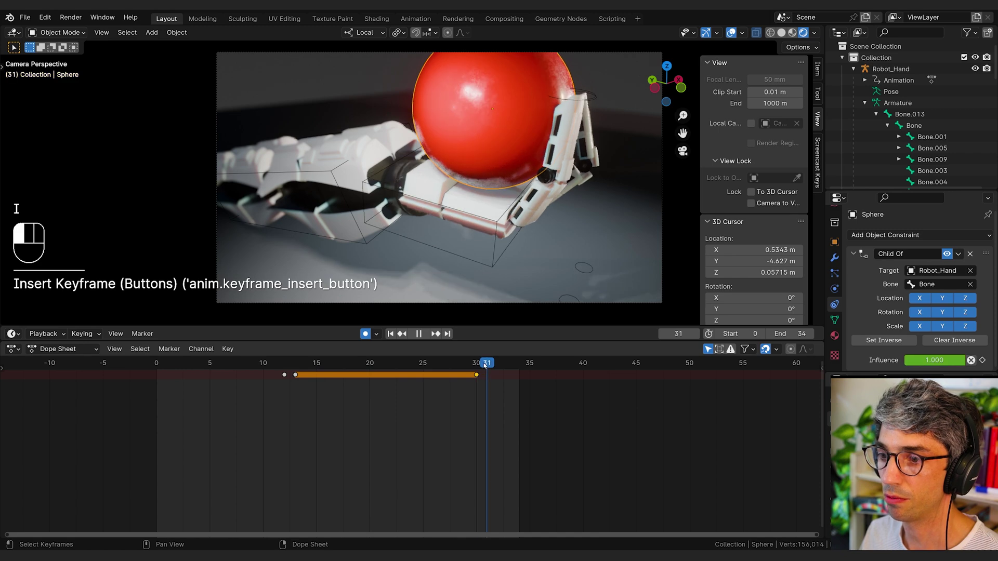
pyautogui.click(938, 360)
pyautogui.write('0')
pyautogui.press('Return')
pyautogui.press('i')
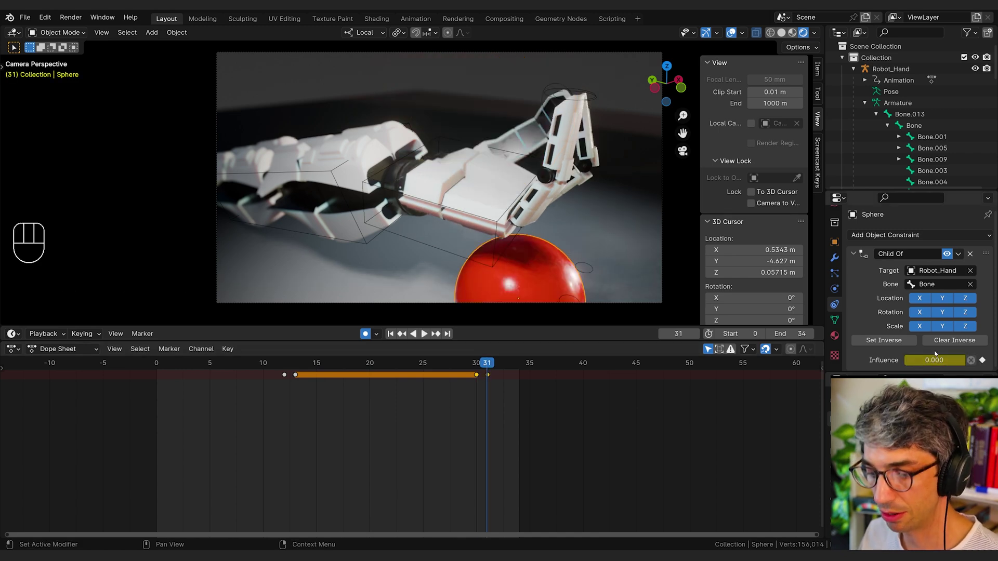
pyautogui.hotkey('ctrl', '[')
pyautogui.press('Left')
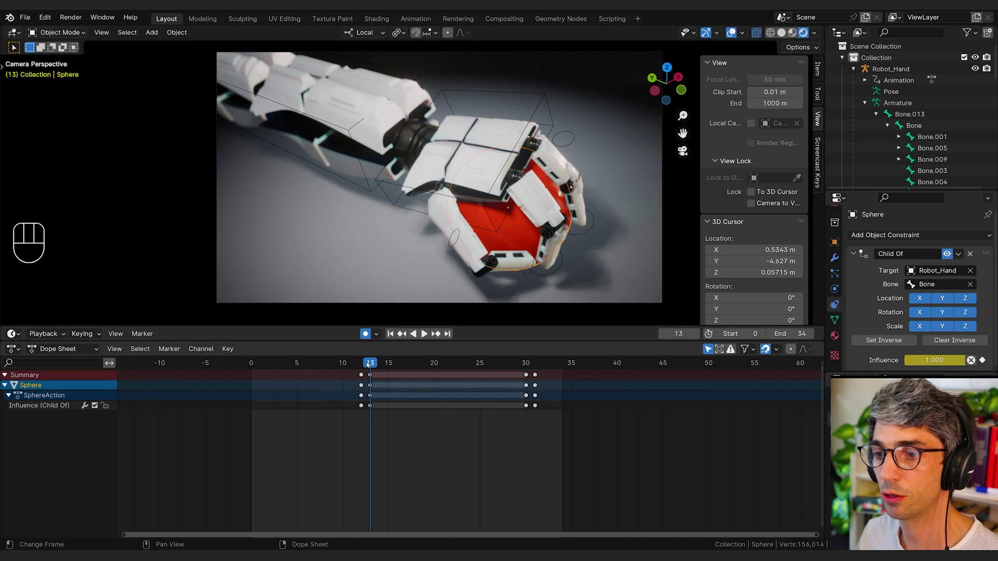
# Step: Insert a Location & Rotation keyframe on the red sphere at frame 12, then scrub to frame 30
pyautogui.moveTo(379, 365); pyautogui.dragTo(363, 386)
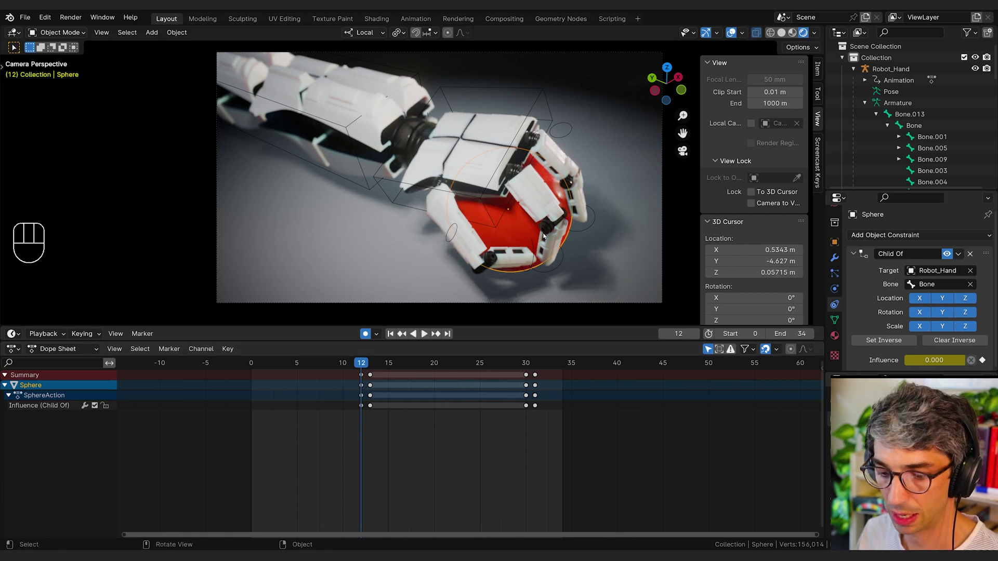
pyautogui.press('i')
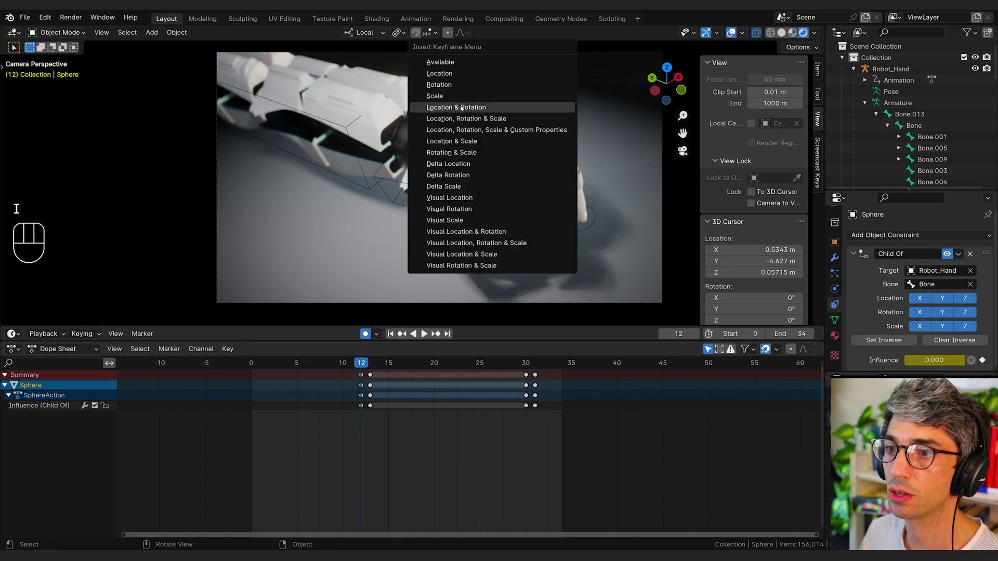
pyautogui.click(540, 117)
pyautogui.moveTo(361, 362); pyautogui.dragTo(526, 366)
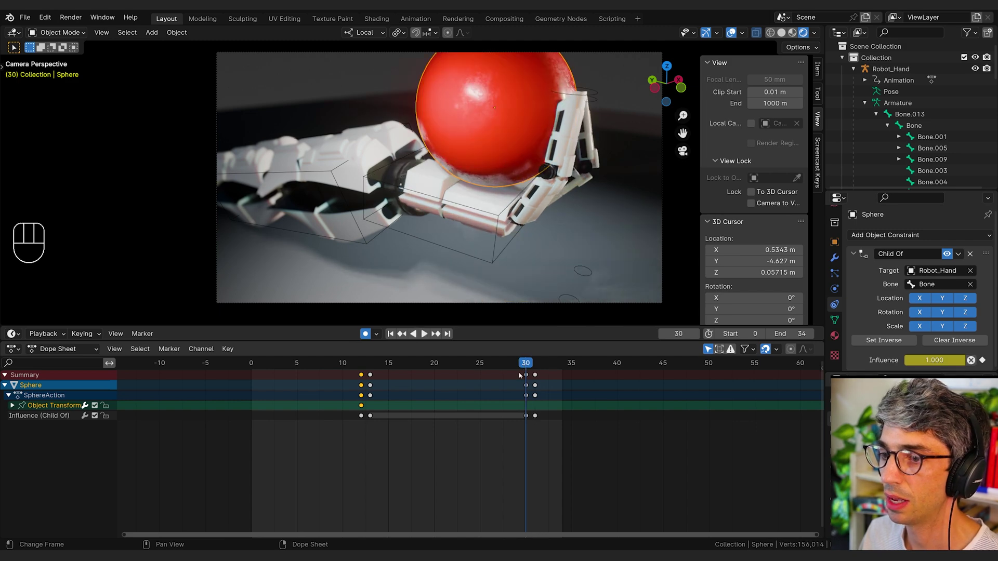
# Step: Key the sphere's location and rotation at frame 30 and move those keys to frame 29
pyautogui.press('k')
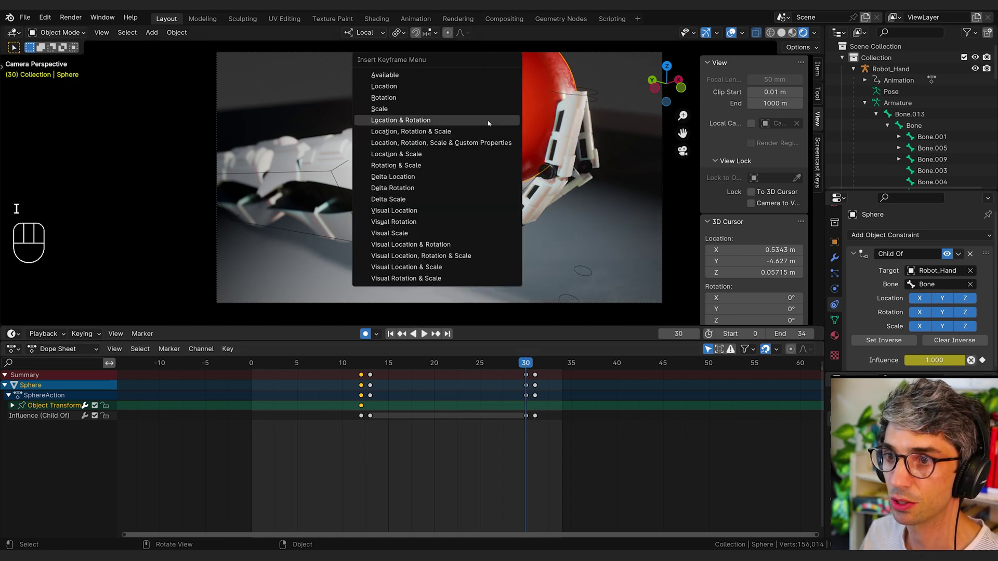
pyautogui.click(488, 123)
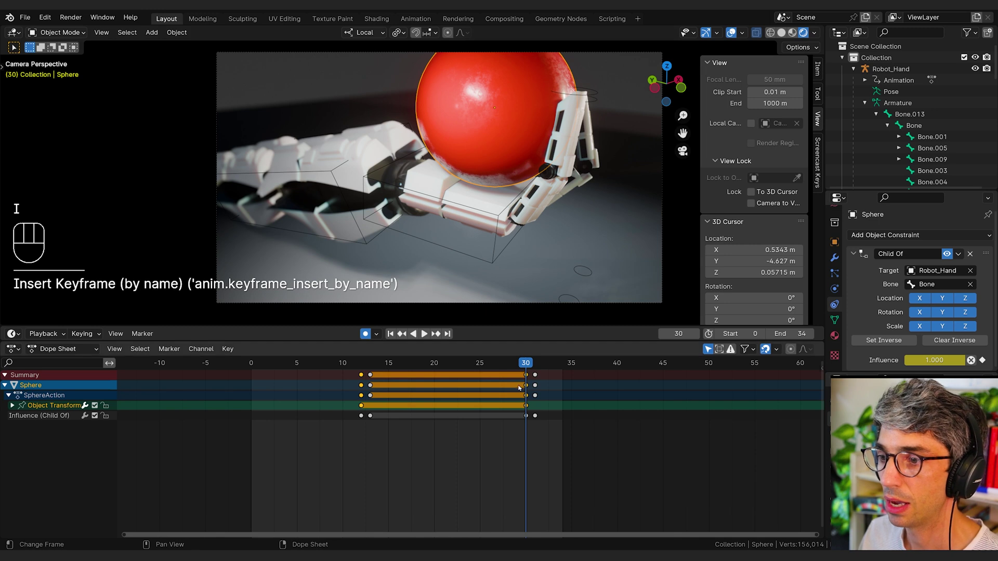
pyautogui.click(12, 406)
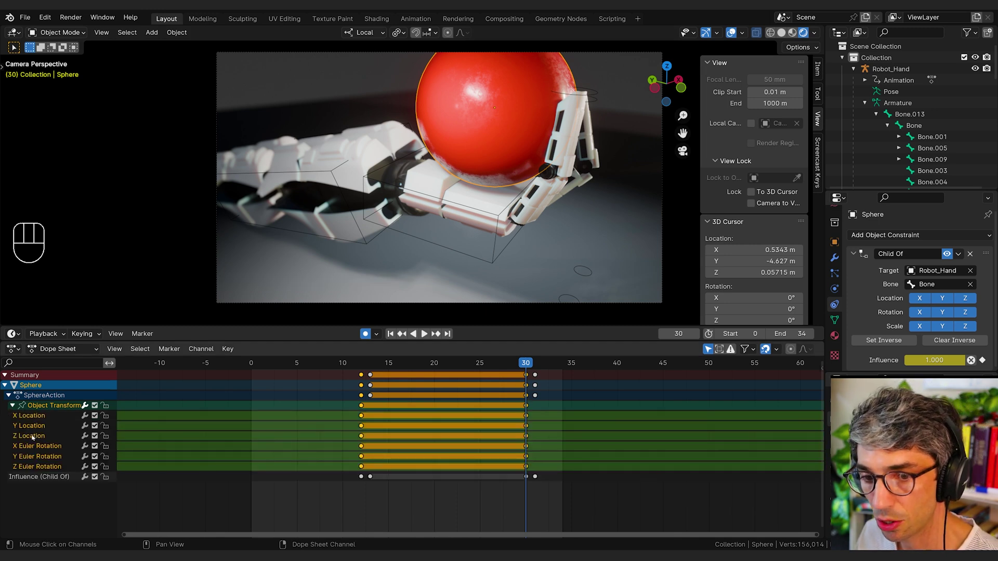
pyautogui.click(31, 416)
pyautogui.click(451, 428)
pyautogui.moveTo(518, 415); pyautogui.dragTo(533, 472)
pyautogui.press('g')
pyautogui.click(532, 462)
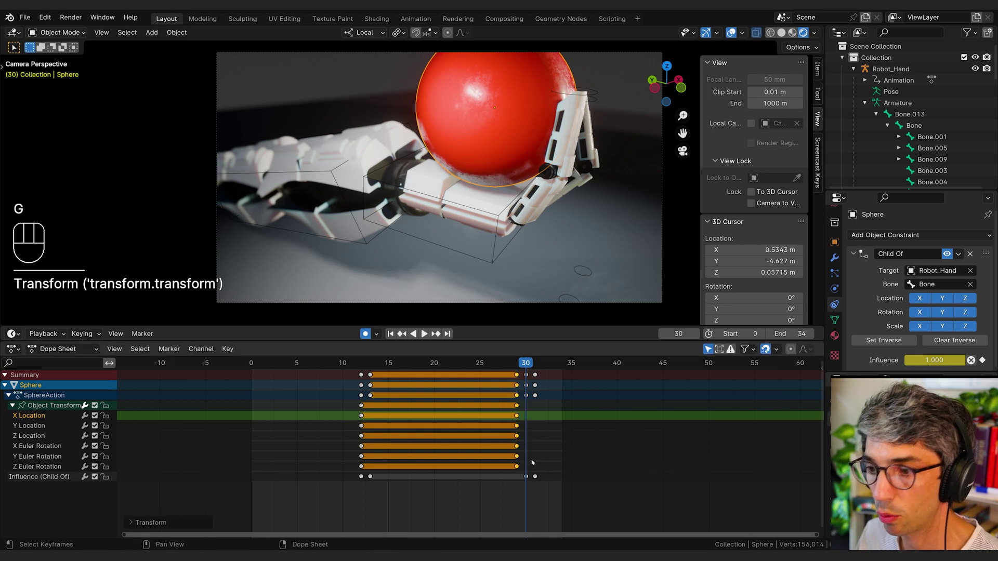
# Step: Add Visual Location & Rotation keyframes to the sphere at frame 30
pyautogui.click(618, 457)
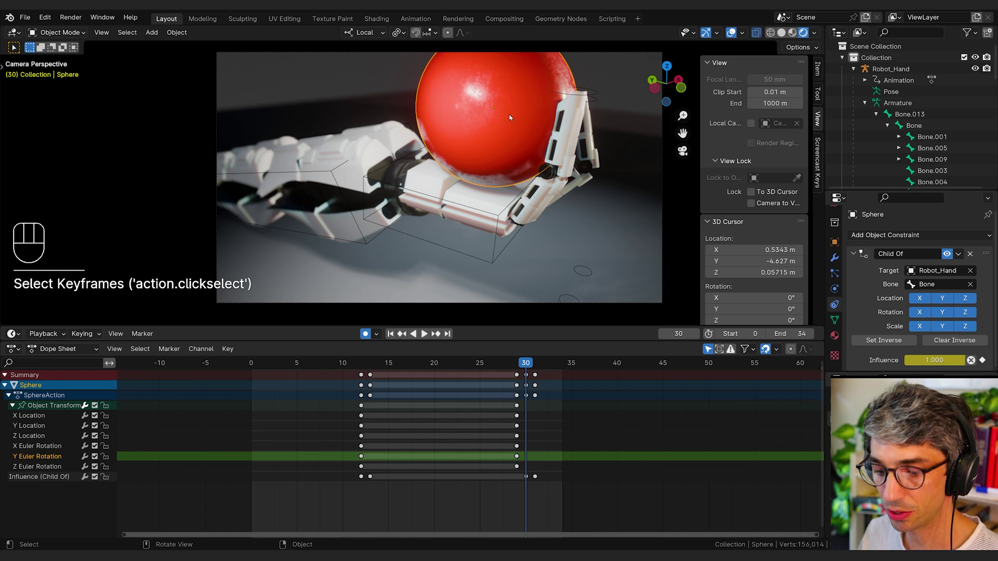
pyautogui.press('i')
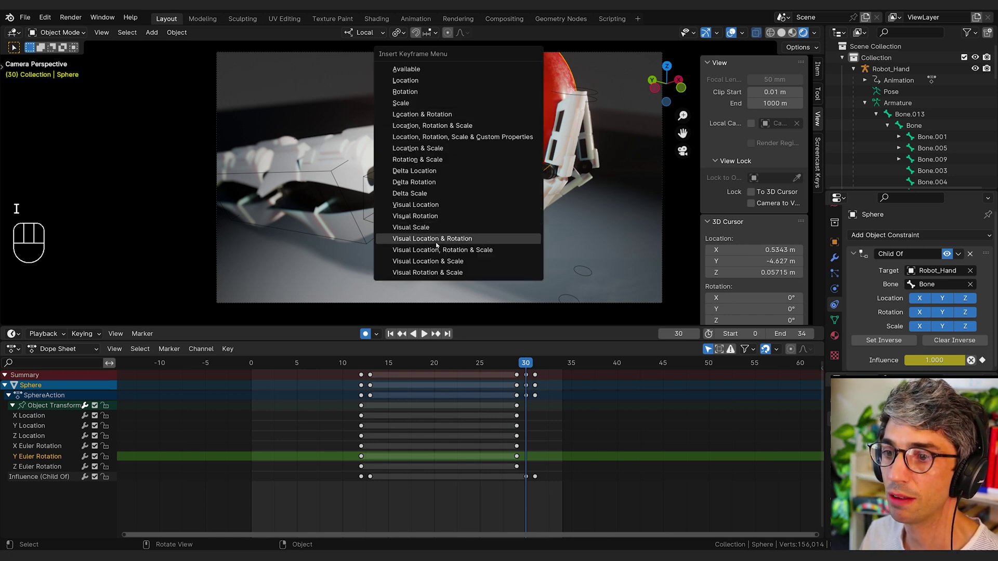
pyautogui.click(467, 239)
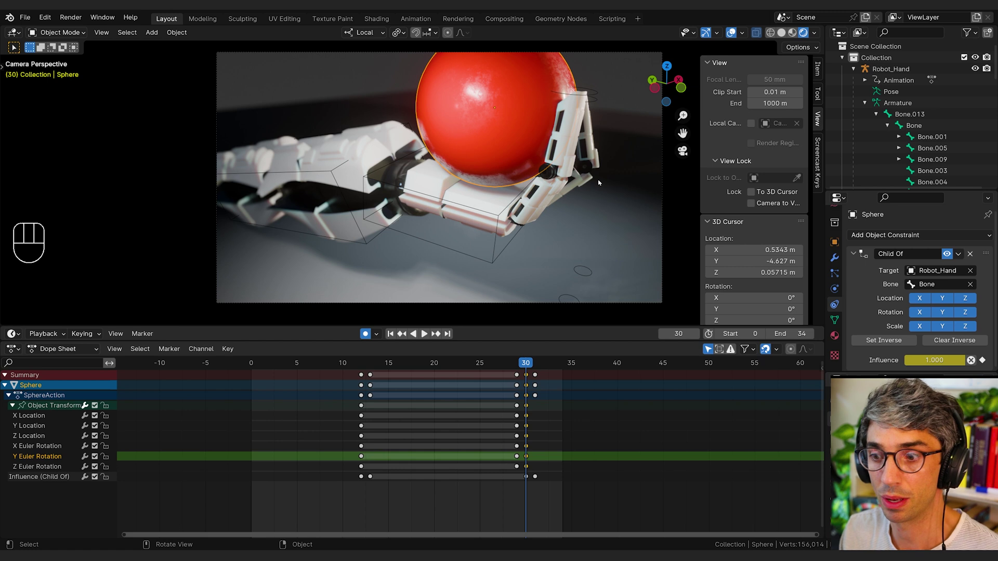
# Step: Shift the sphere's frame-29 and frame-30 transform keys one frame later, then check frame 31
pyautogui.click(528, 407)
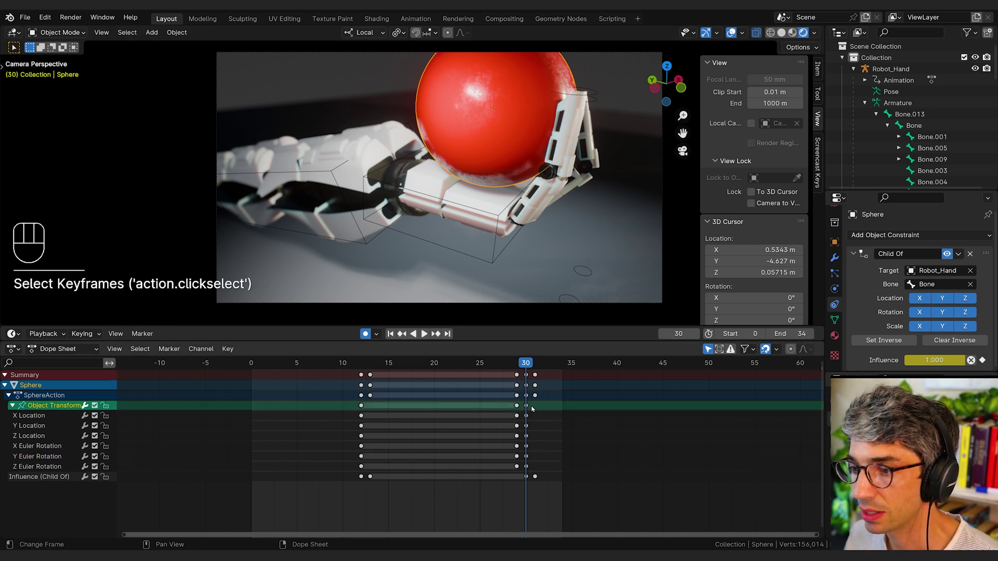
pyautogui.moveTo(535, 404); pyautogui.dragTo(532, 454)
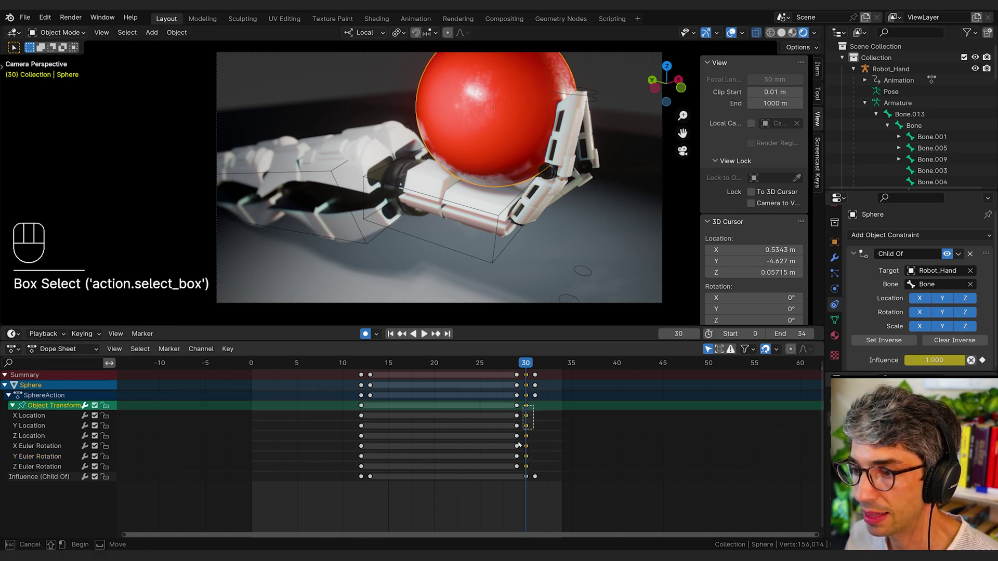
pyautogui.moveTo(535, 405); pyautogui.dragTo(512, 471)
pyautogui.press('g')
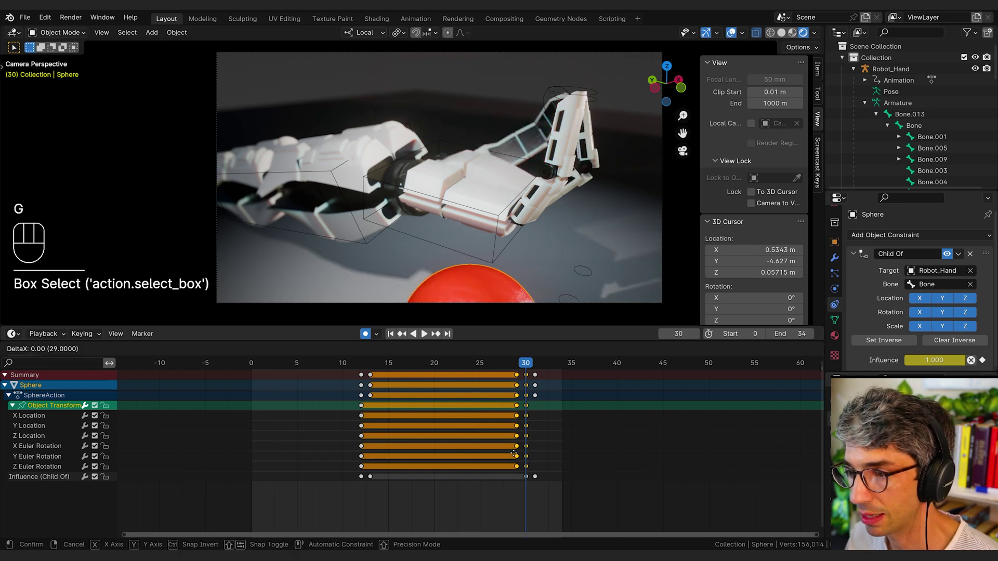
pyautogui.click(521, 467)
pyautogui.click(562, 448)
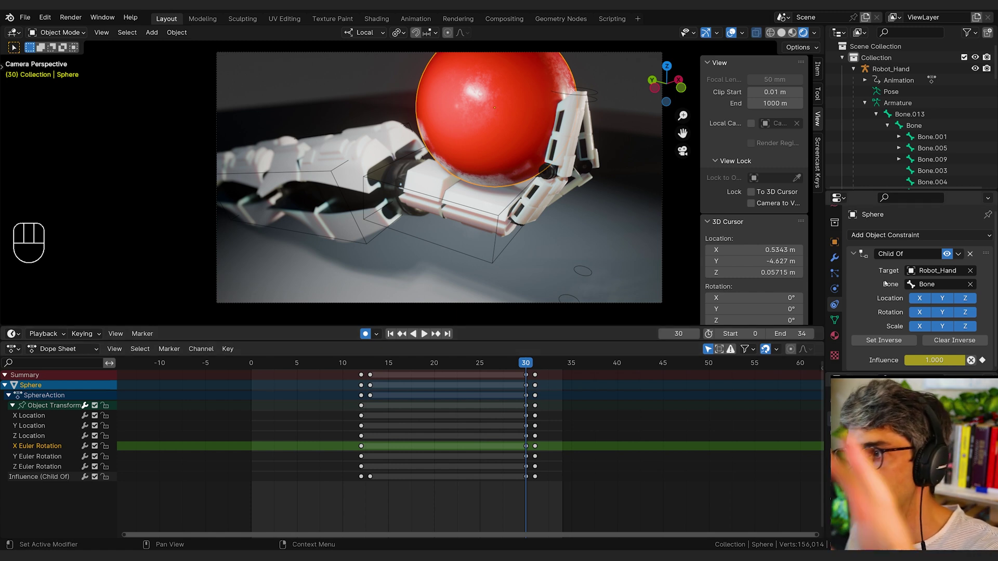
pyautogui.moveTo(530, 366); pyautogui.dragTo(535, 365)
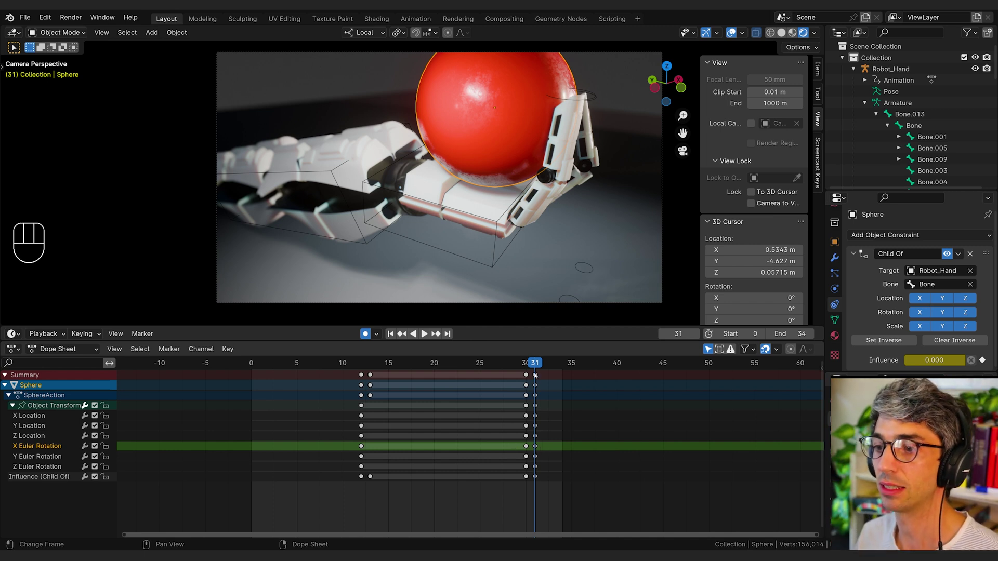
pyautogui.press('space')
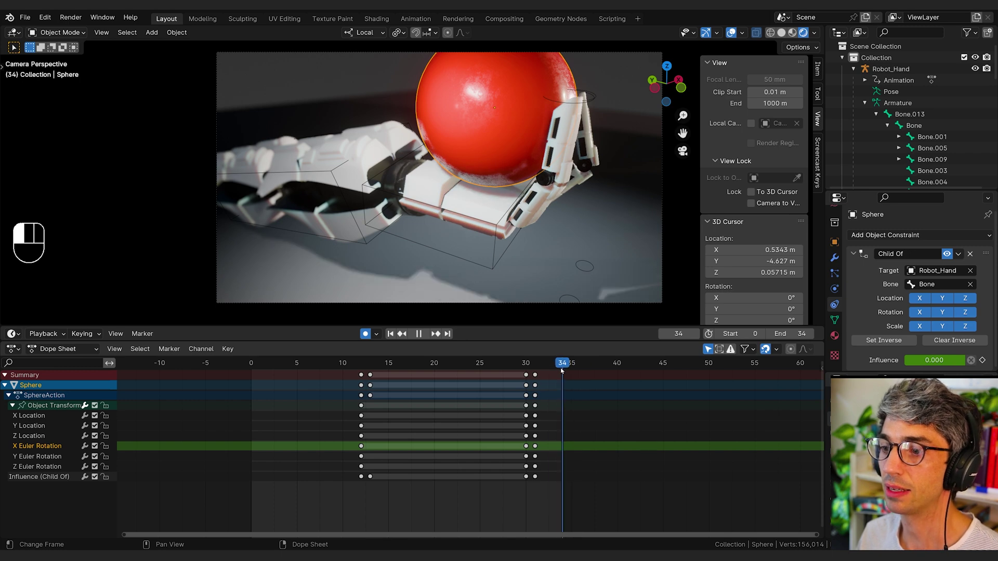
pyautogui.click(498, 263)
pyautogui.press('Tab')
pyautogui.press('Tab')
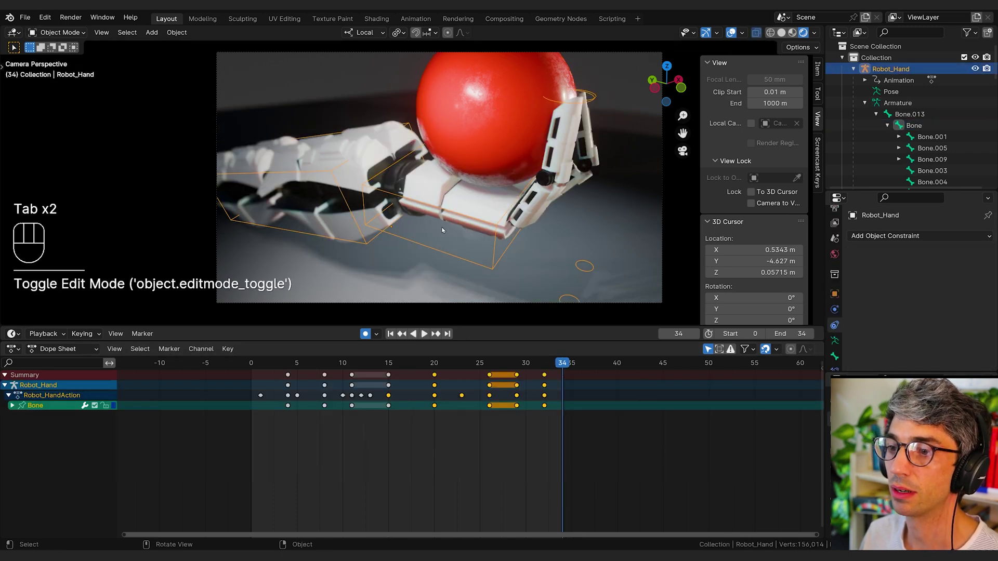
pyautogui.click(57, 32)
pyautogui.click(57, 70)
pyautogui.press('g')
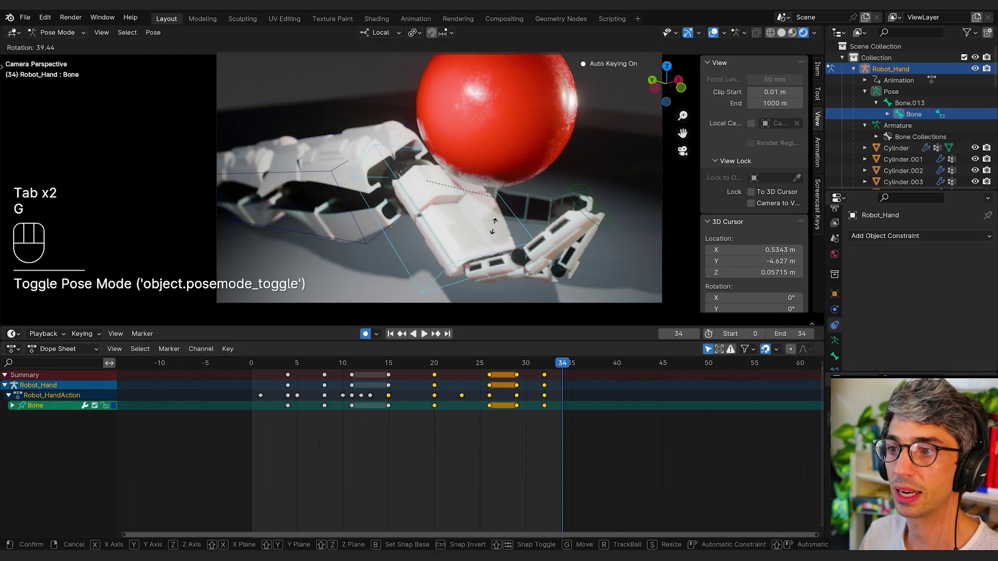
pyautogui.rightClick(518, 200)
pyautogui.click(411, 208)
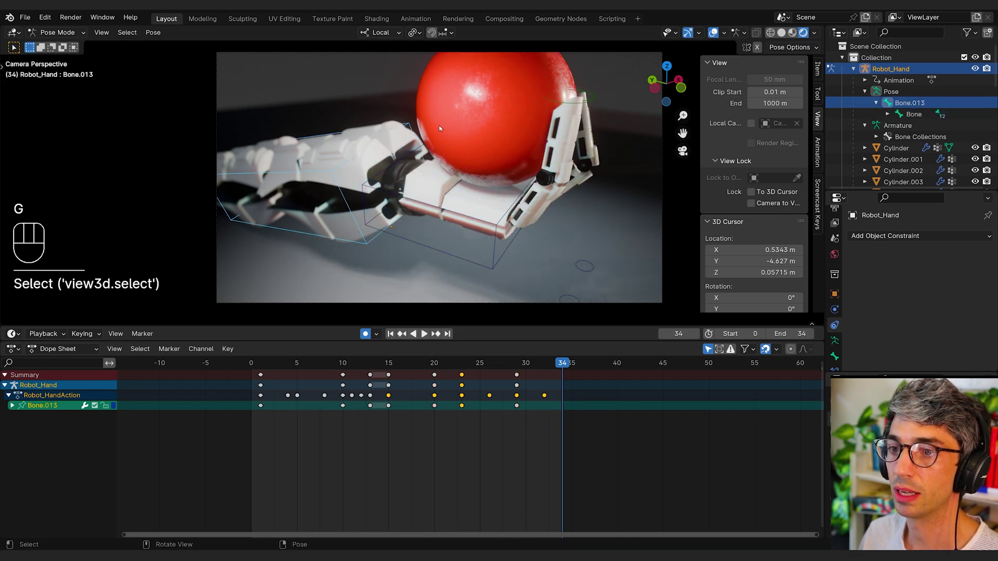
pyautogui.press('r')
pyautogui.click(433, 190)
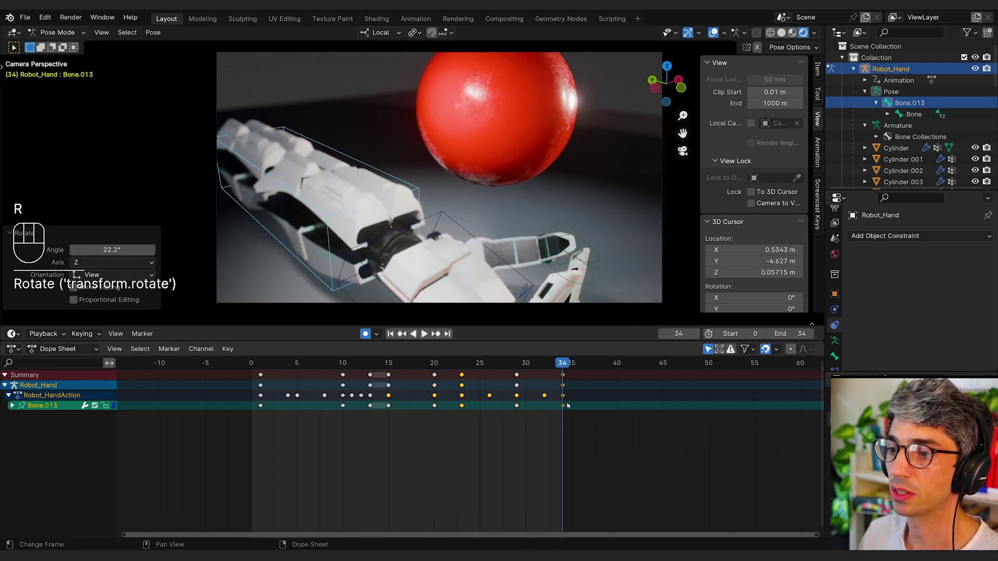
pyautogui.press('space')
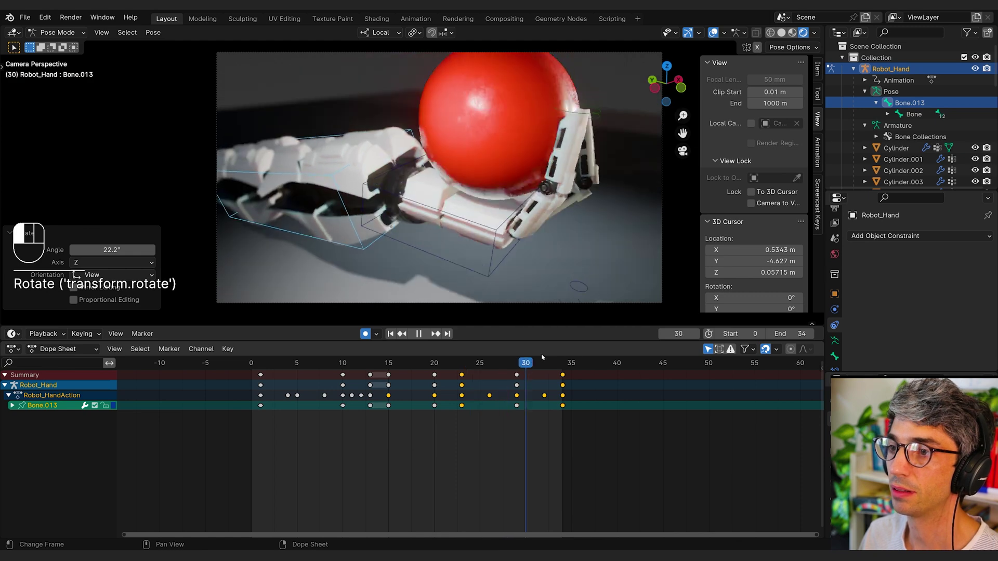
pyautogui.press('space')
pyautogui.hotkey('ctrl', 'z')
pyautogui.hotkey('ctrl', 'z')
pyautogui.hotkey('ctrl', 'z')
pyautogui.hotkey('ctrl', 'z')
pyautogui.moveTo(525, 380); pyautogui.dragTo(510, 372)
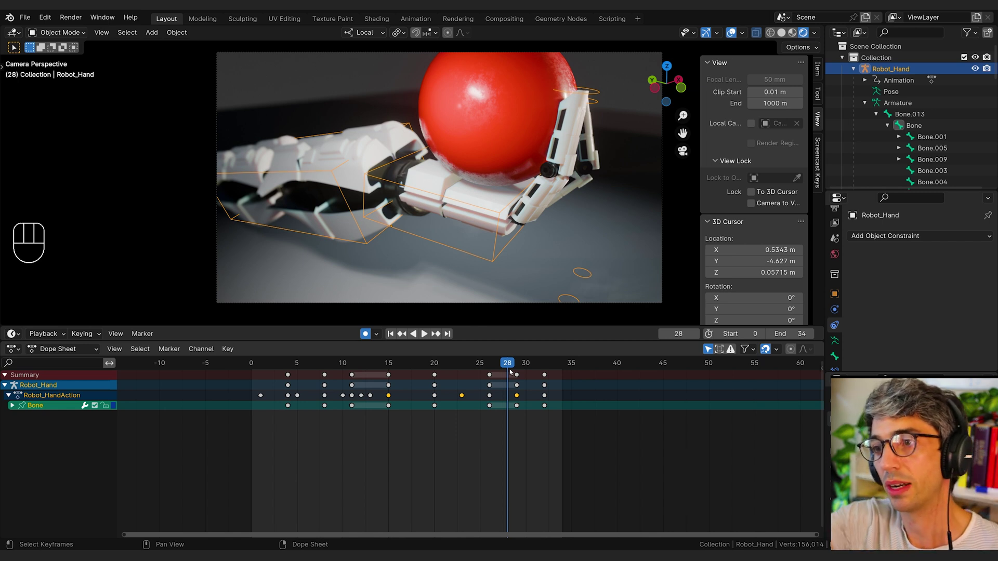
# Step: Select the red ball and fold away its Child Of constraint panel in the properties
pyautogui.click(499, 120)
pyautogui.click(855, 254)
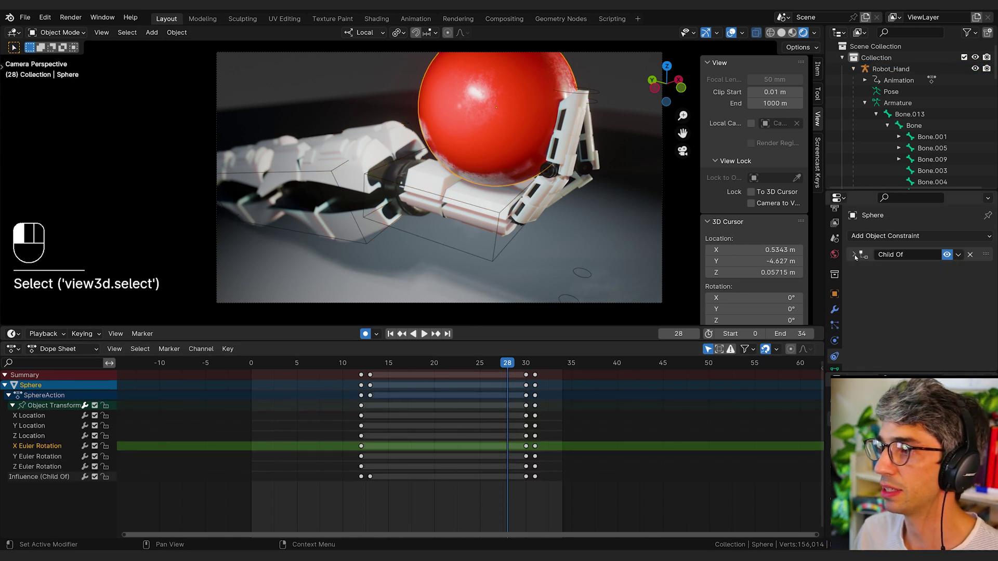